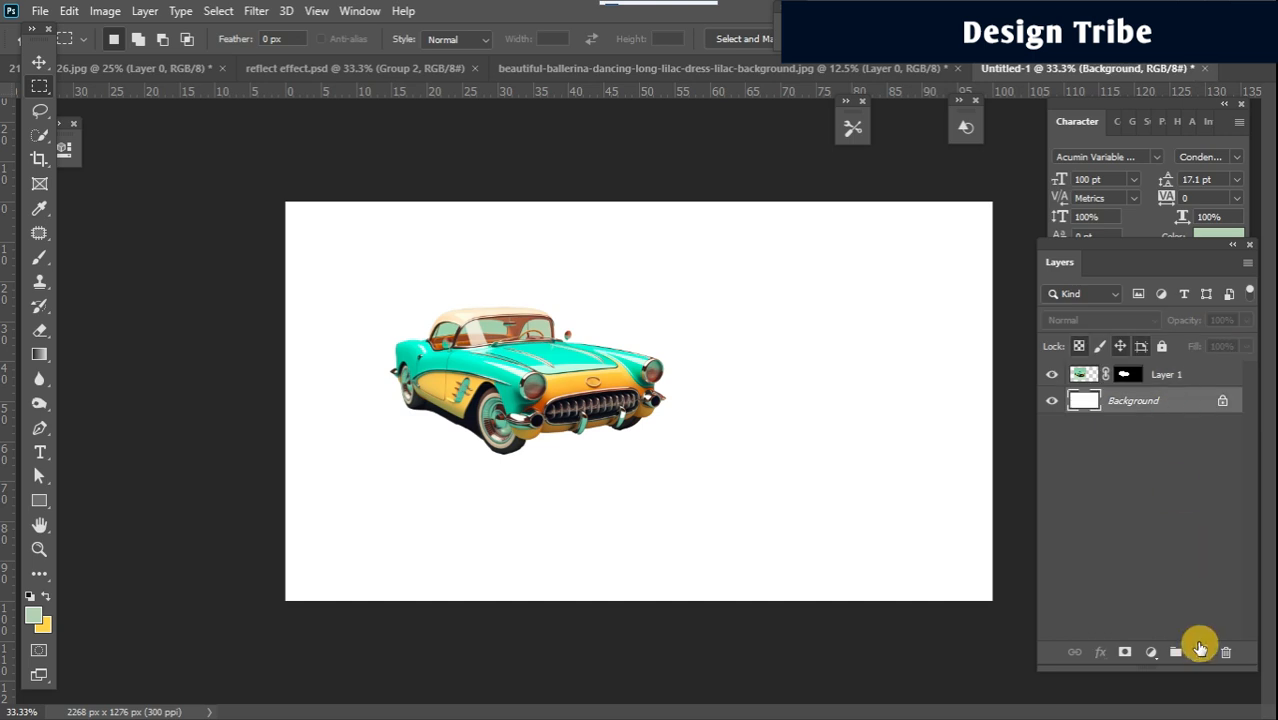
# Add a new layer above the Background and set the foreground colour to the pale green sampled from the car's windshield
pyautogui.click(1200, 651)
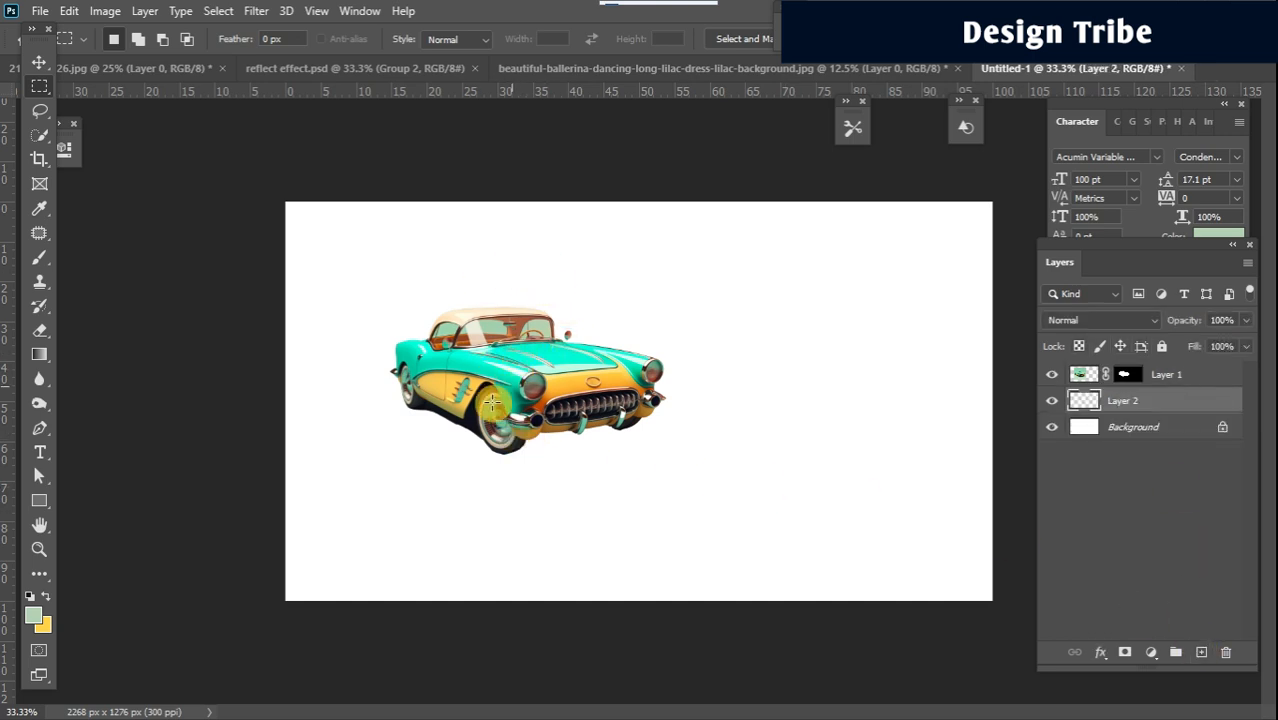
pyautogui.click(35, 613)
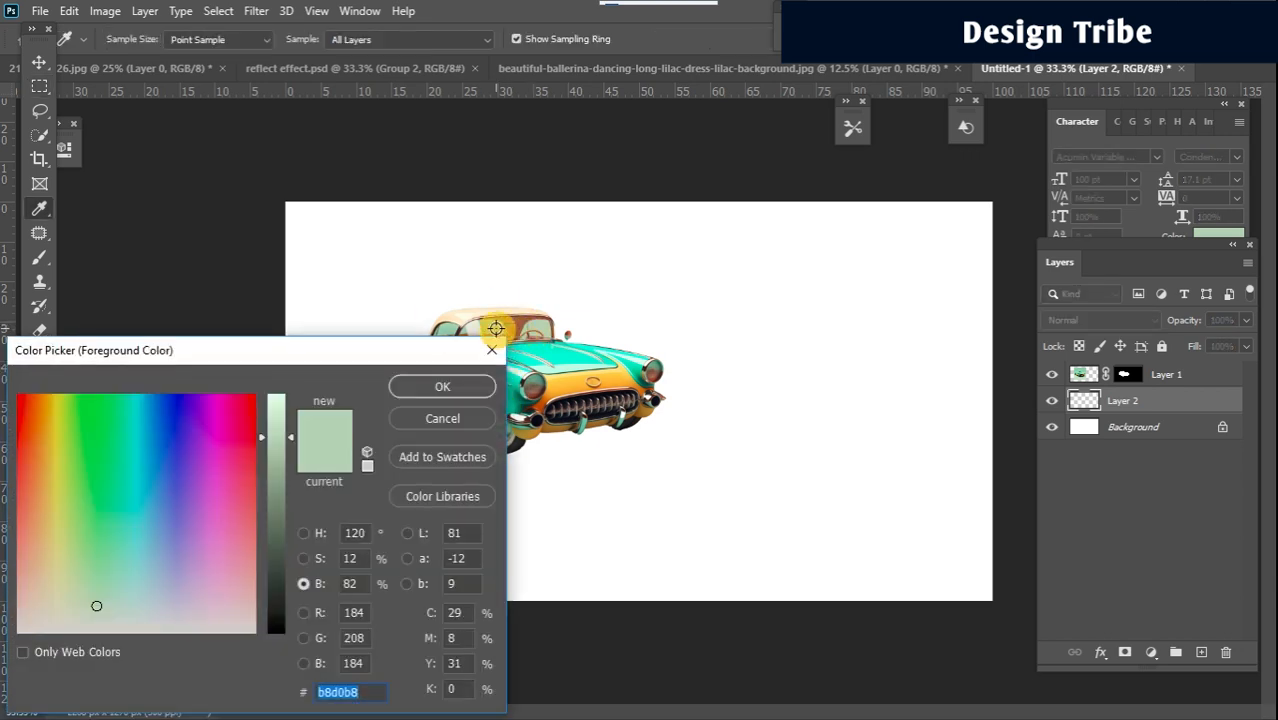
pyautogui.click(540, 328)
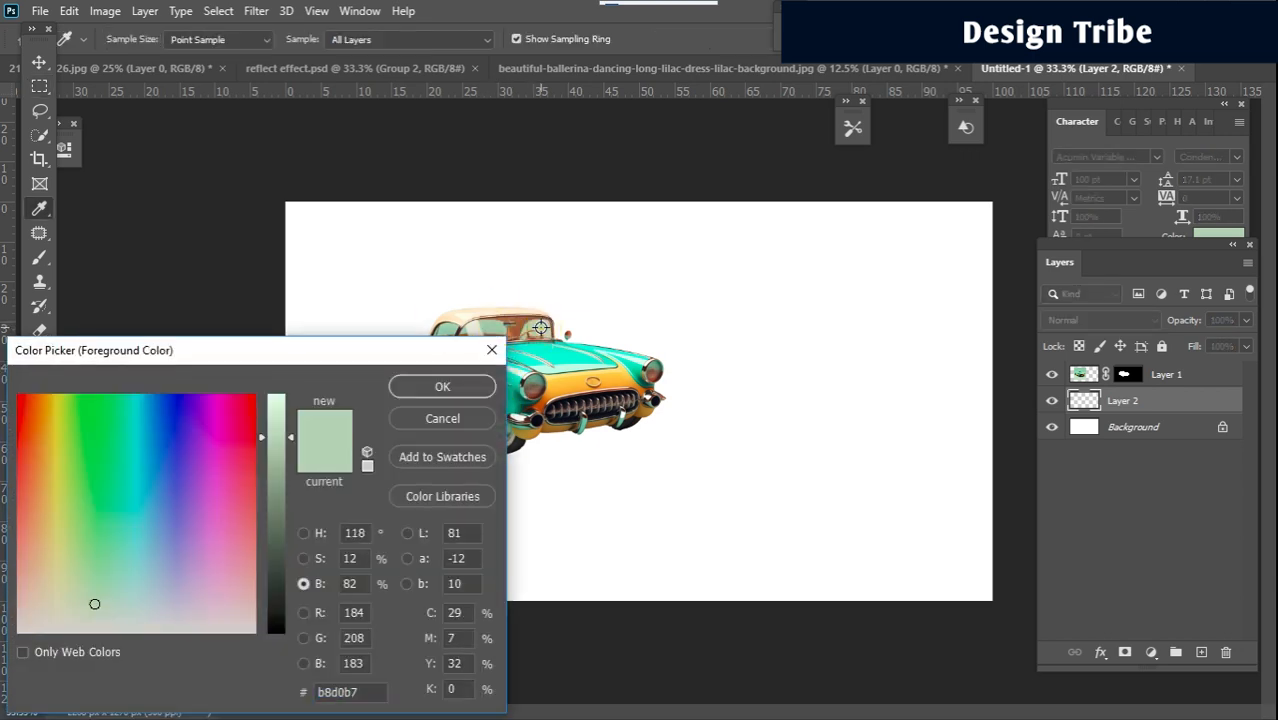
pyautogui.click(478, 386)
# Swap the foreground and background colours and sample the yellow-orange of the car's front as the foreground colour
pyautogui.click(45, 596)
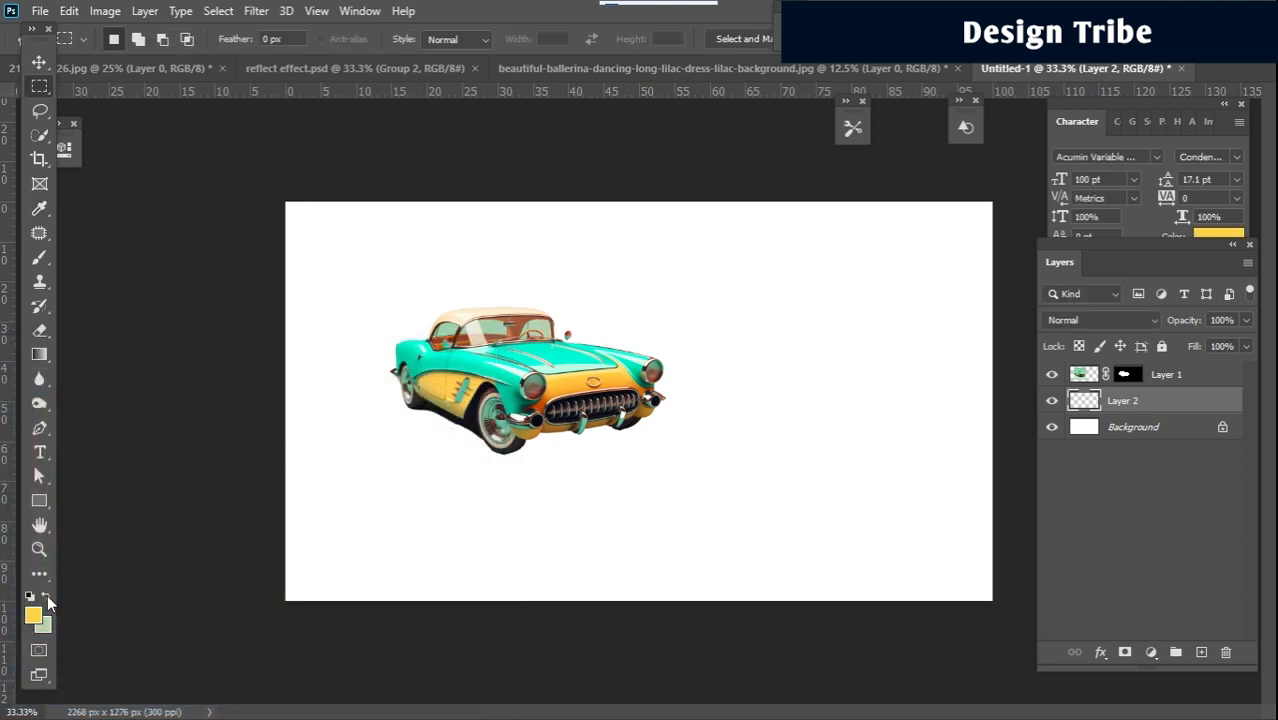
pyautogui.click(33, 618)
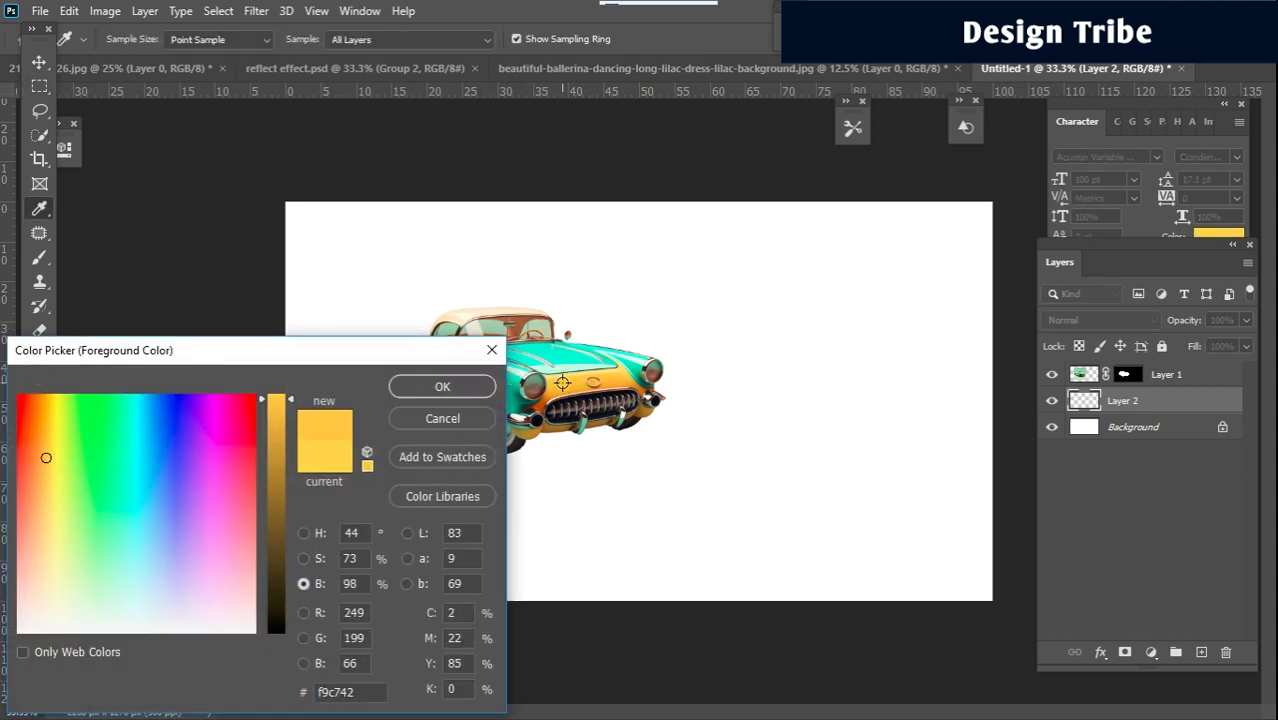
pyautogui.click(474, 388)
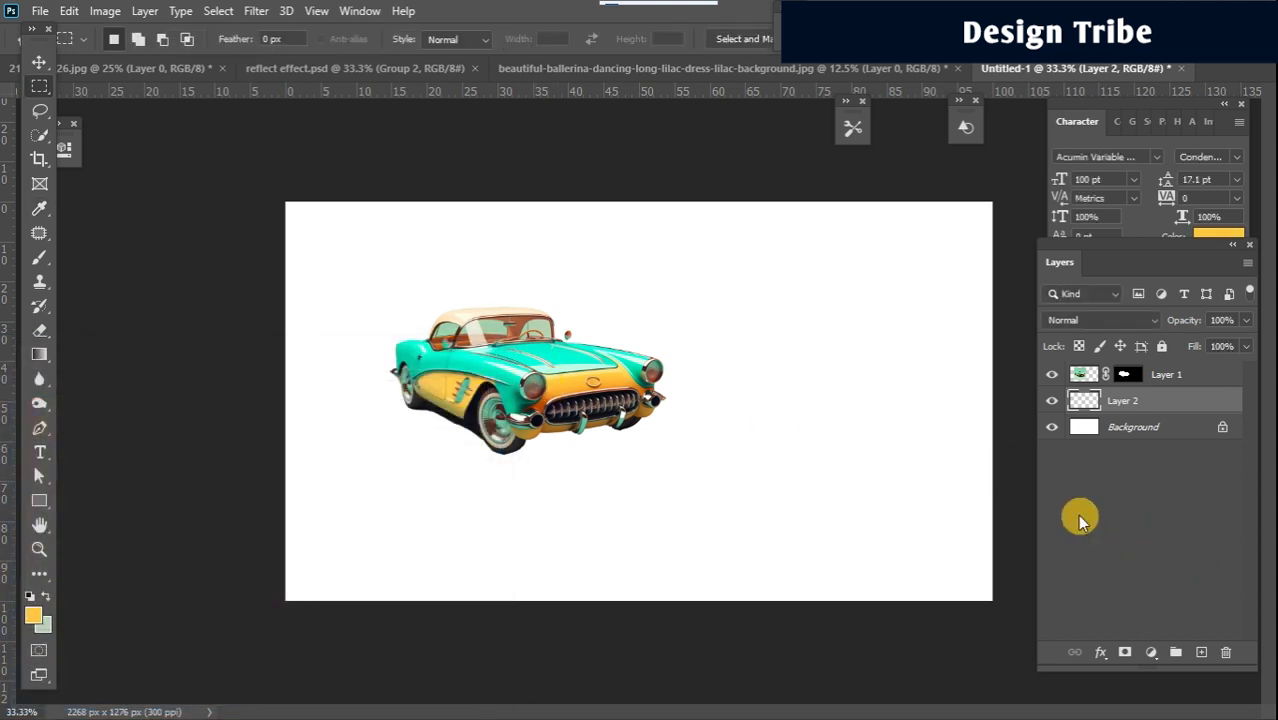
# Fill the new layer with a vertical linear gradient running from pale green in the upper part to yellow-orange along the bottom
pyautogui.click(39, 357)
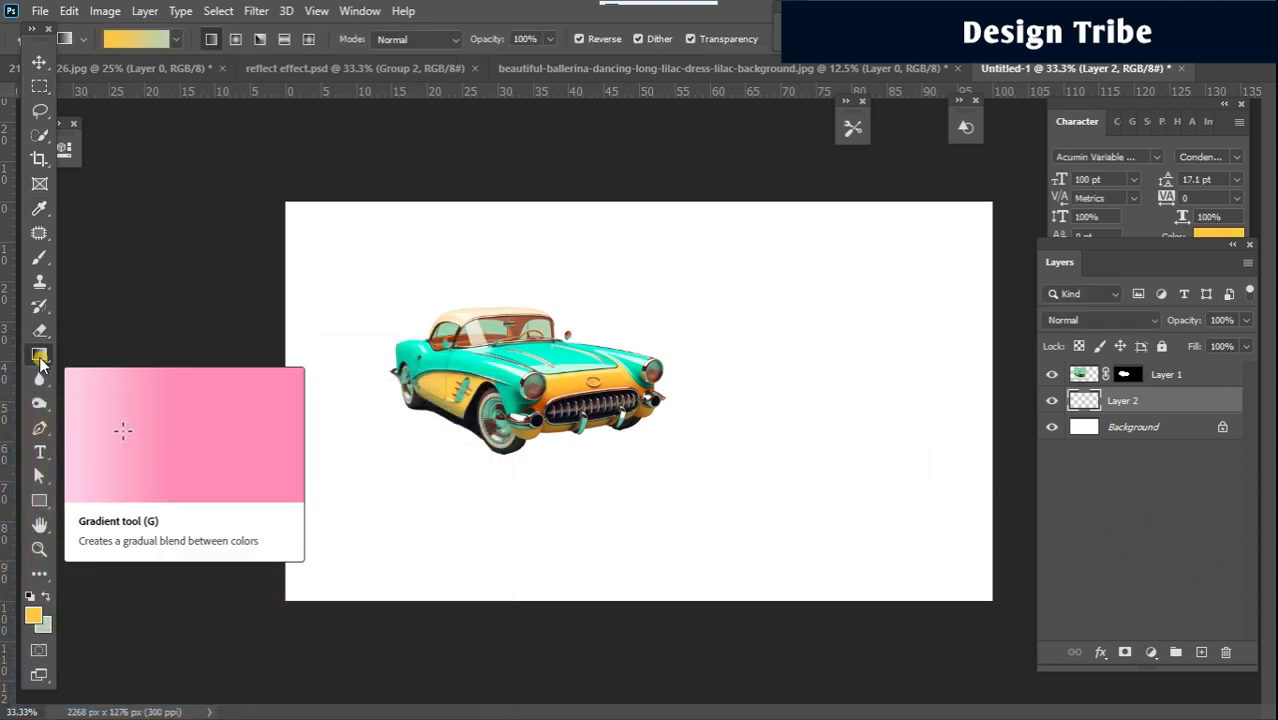
pyautogui.moveTo(650, 619); pyautogui.dragTo(645, 652)
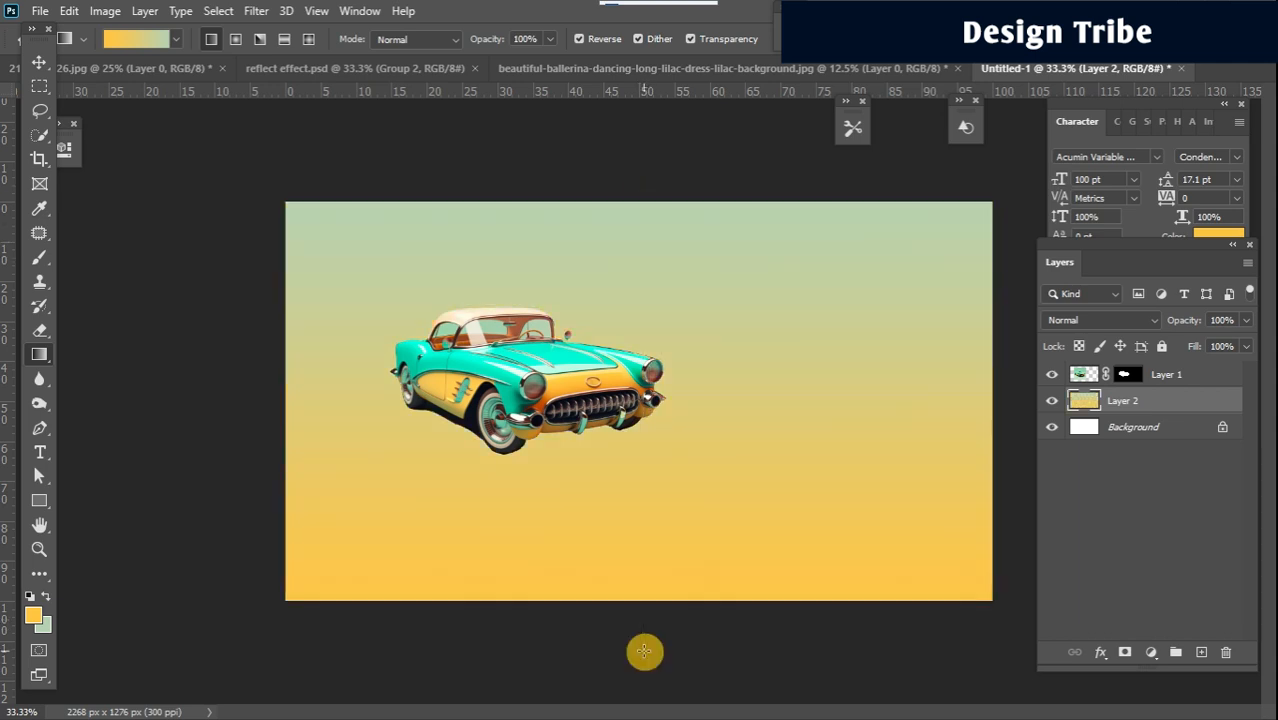
pyautogui.moveTo(647, 318); pyautogui.dragTo(637, 647)
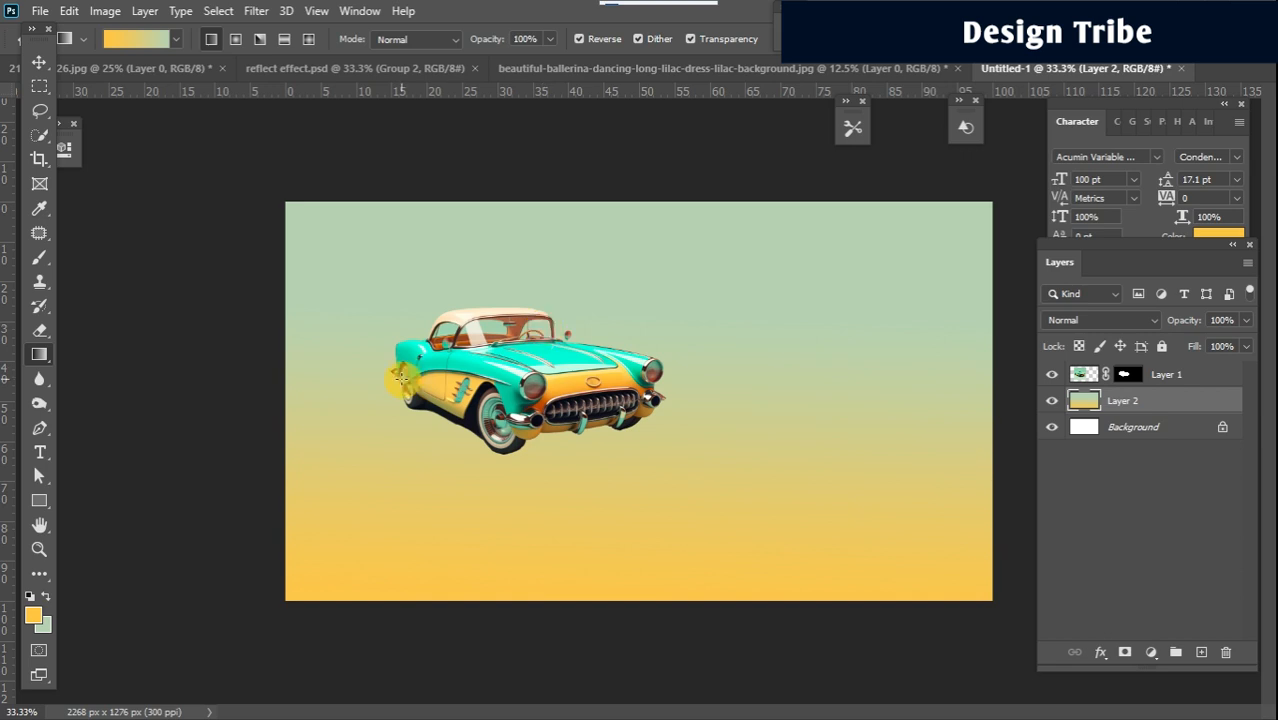
# Duplicate the masked car layer, Layer 1
pyautogui.click(1227, 375)
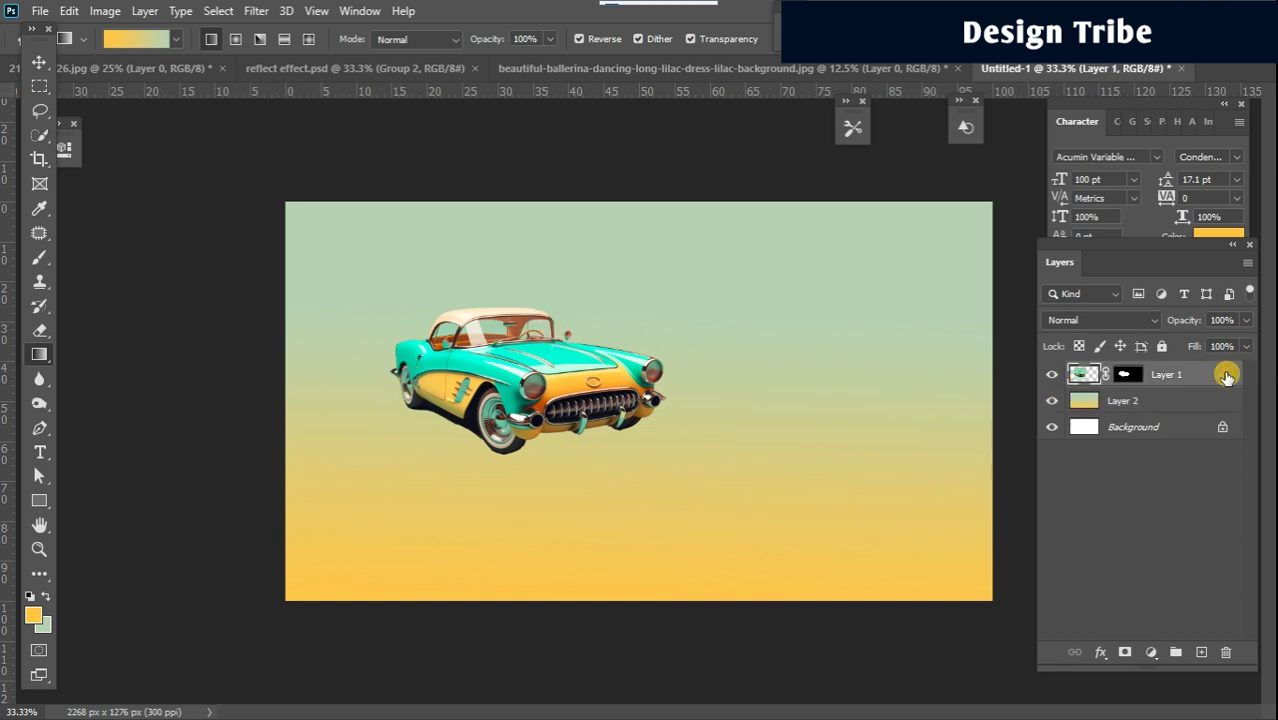
pyautogui.hotkey('ctrl', 'j')
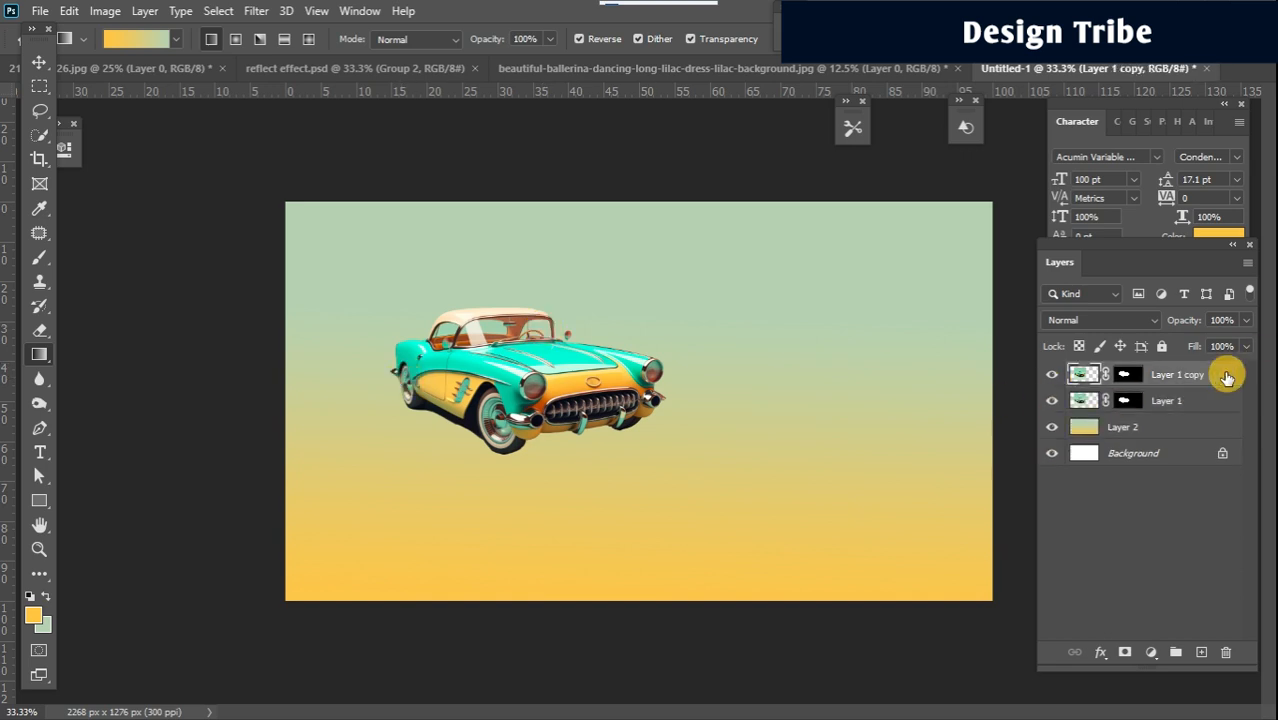
# Copy the car from Layer 1 onto a new unmasked layer using its mask as the selection, and delete Layer 1
pyautogui.click(1134, 402)
pyautogui.click(1134, 402)
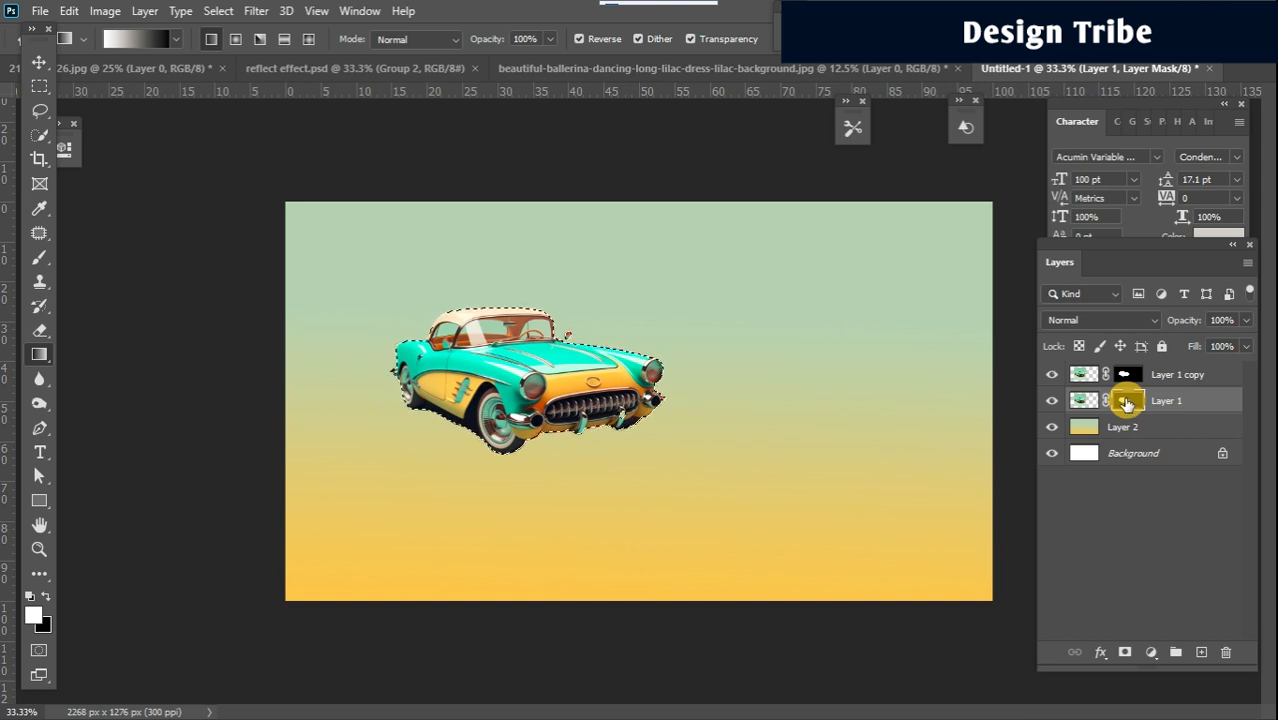
pyautogui.keyDown('ctrl'); pyautogui.click(1083, 401); pyautogui.keyUp('ctrl')
pyautogui.click(1085, 405)
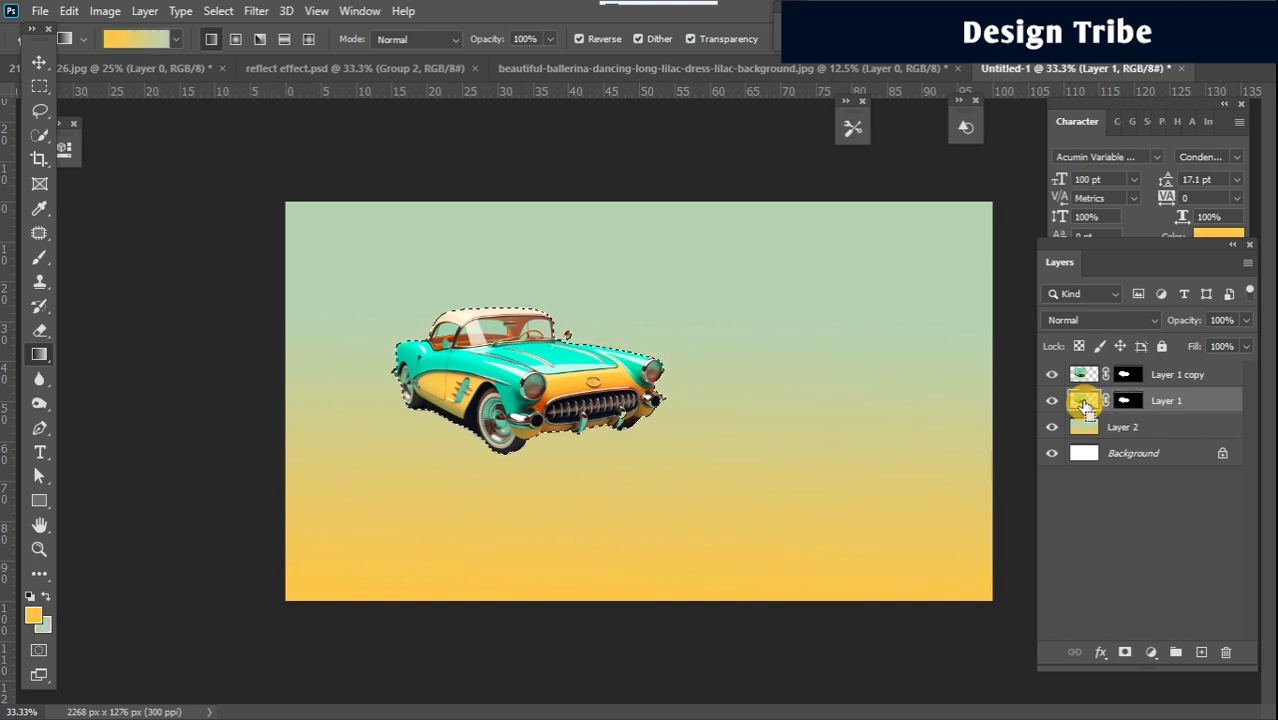
pyautogui.hotkey('ctrl', 'j')
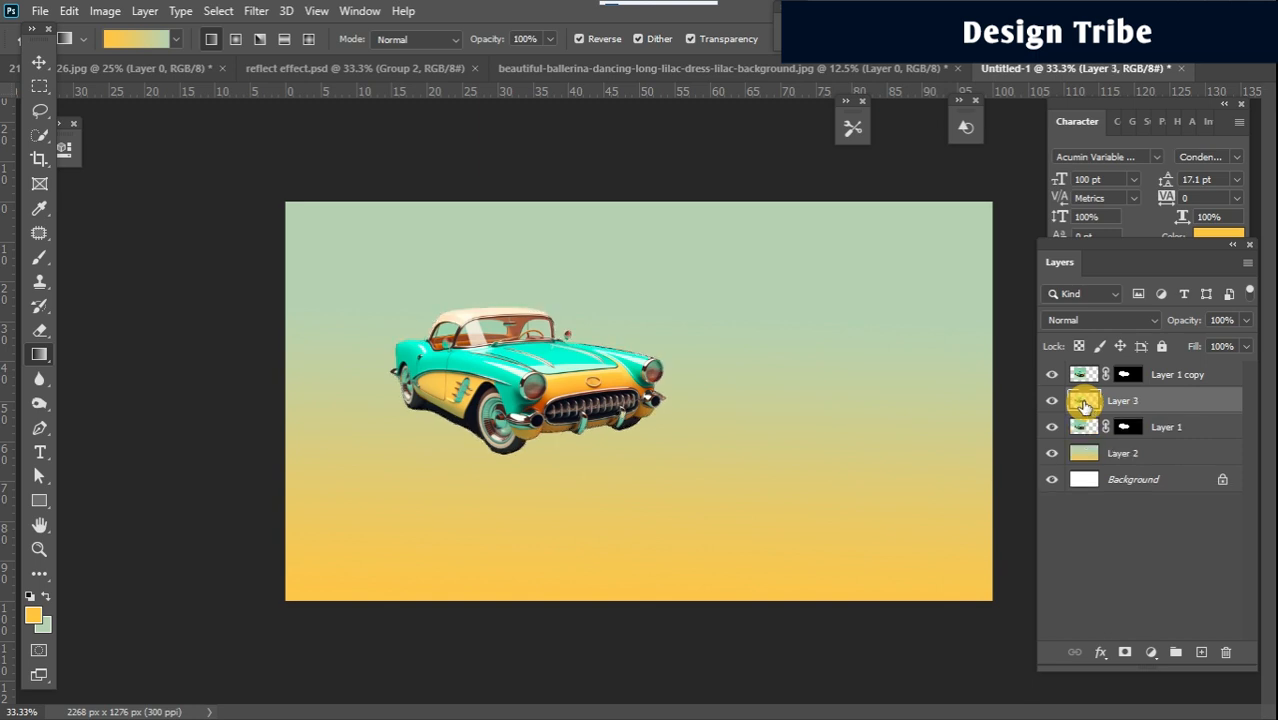
pyautogui.click(1190, 432)
pyautogui.press('Delete')
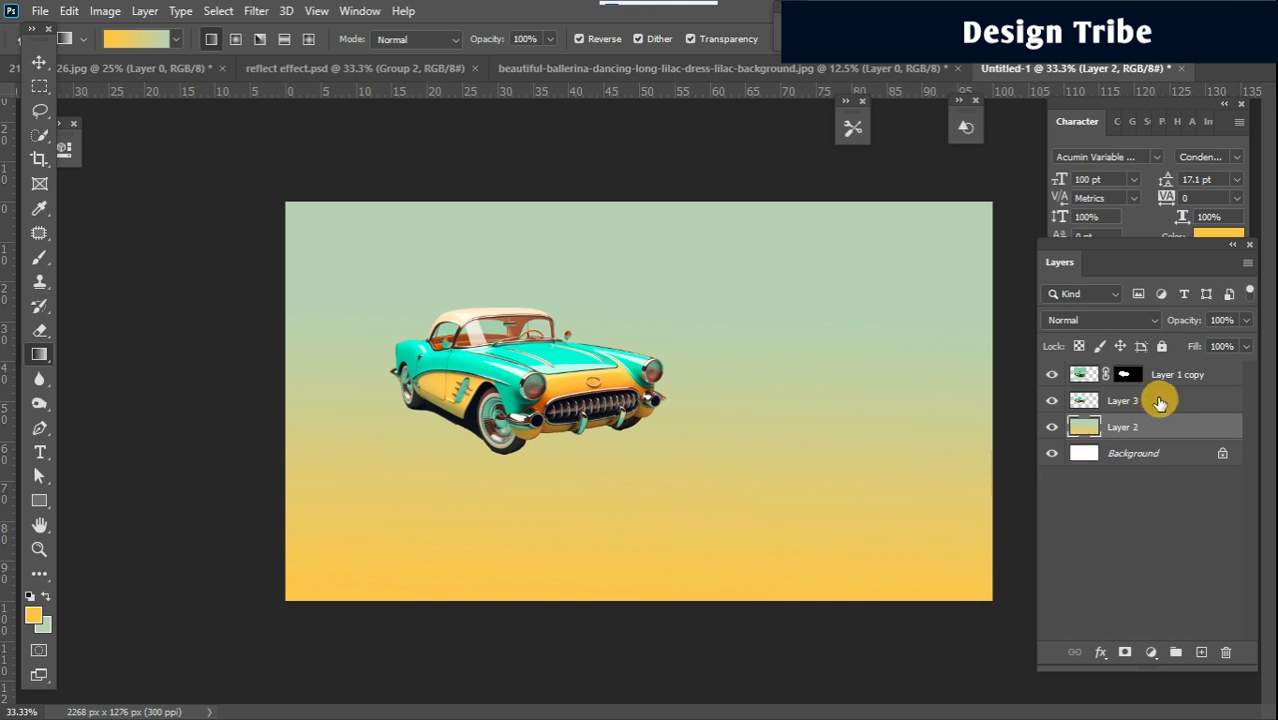
# Flip the unmasked car copy vertically and place it directly beneath the upright car so the wheels meet
pyautogui.click(1162, 401)
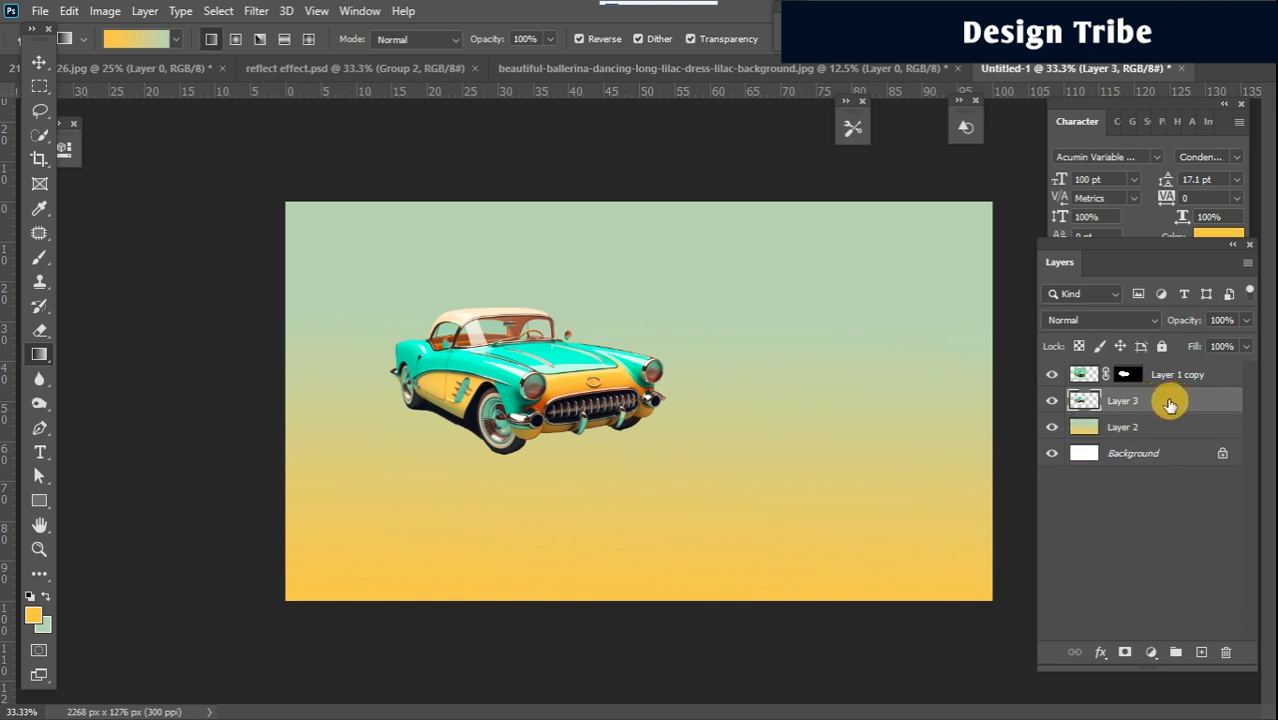
pyautogui.hotkey('ctrl', 't')
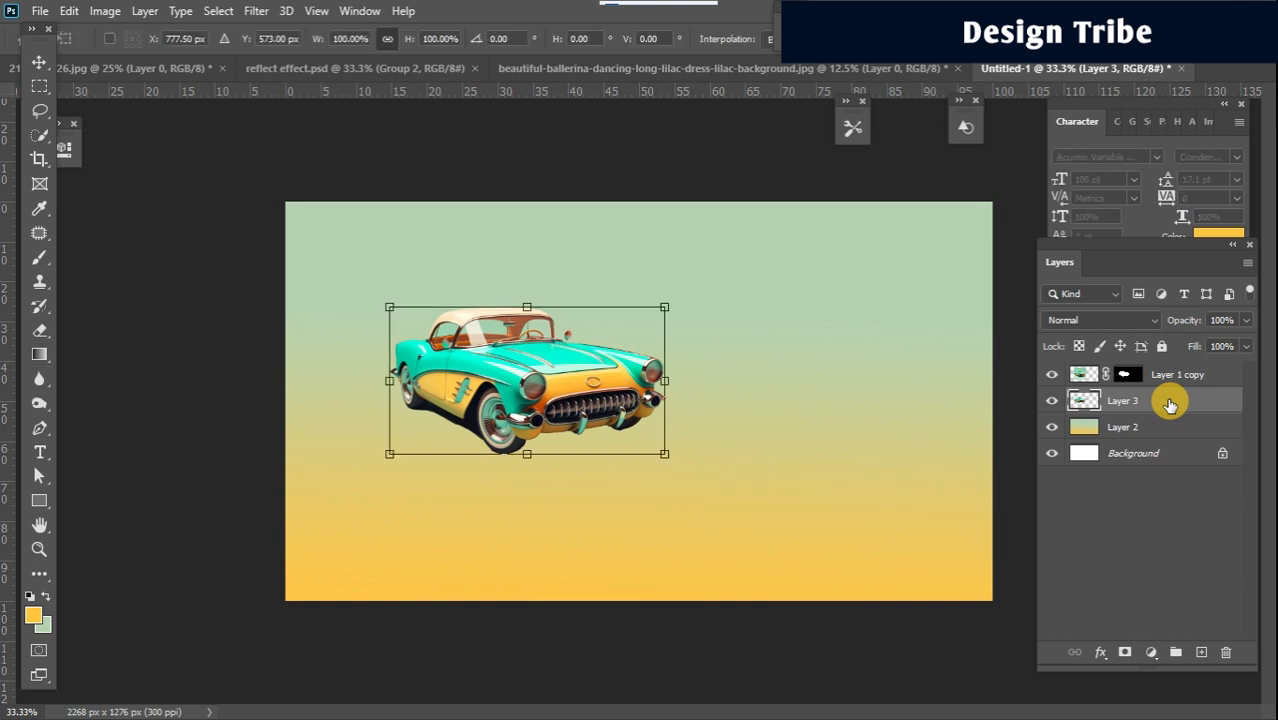
pyautogui.rightClick(529, 371)
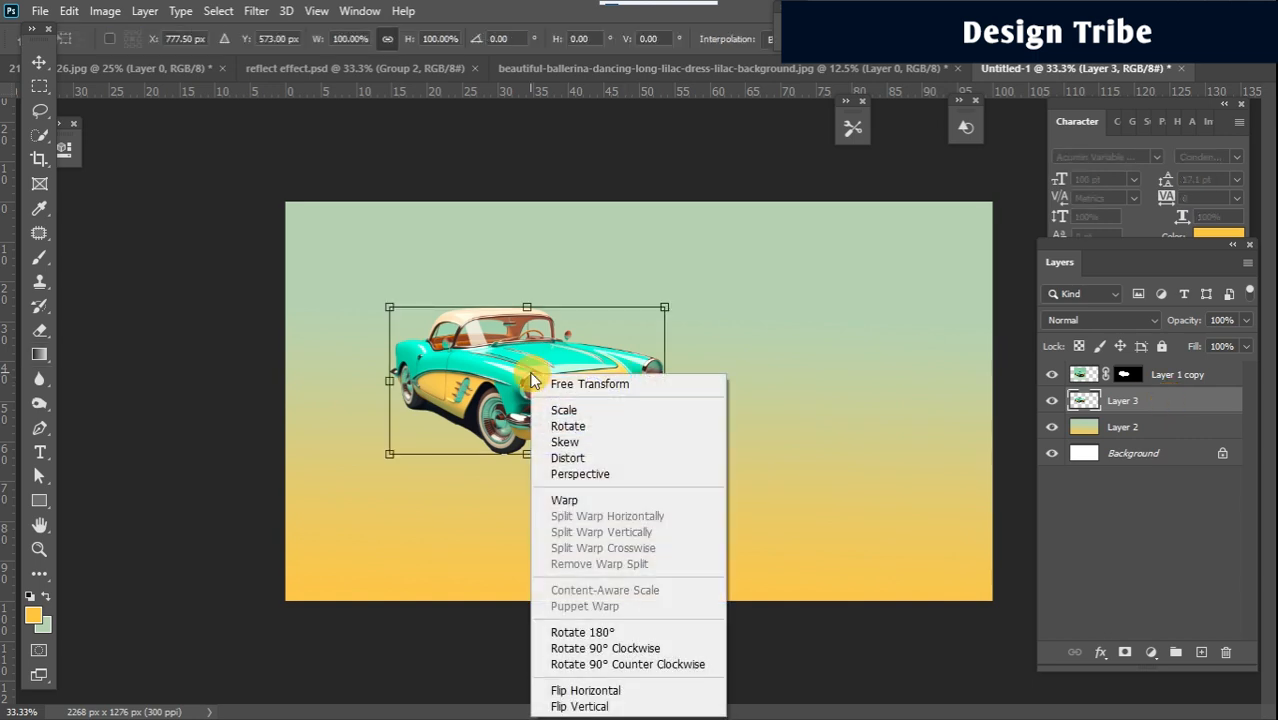
pyautogui.click(572, 706)
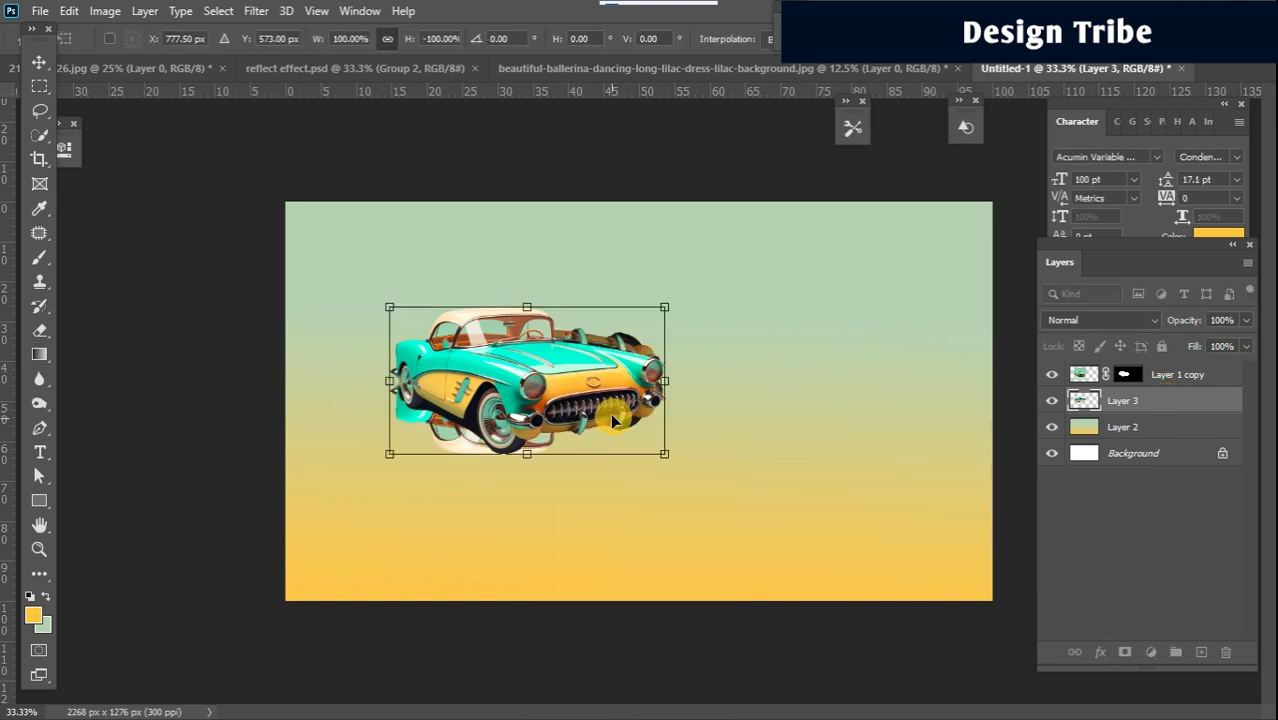
pyautogui.moveTo(596, 336); pyautogui.dragTo(590, 447)
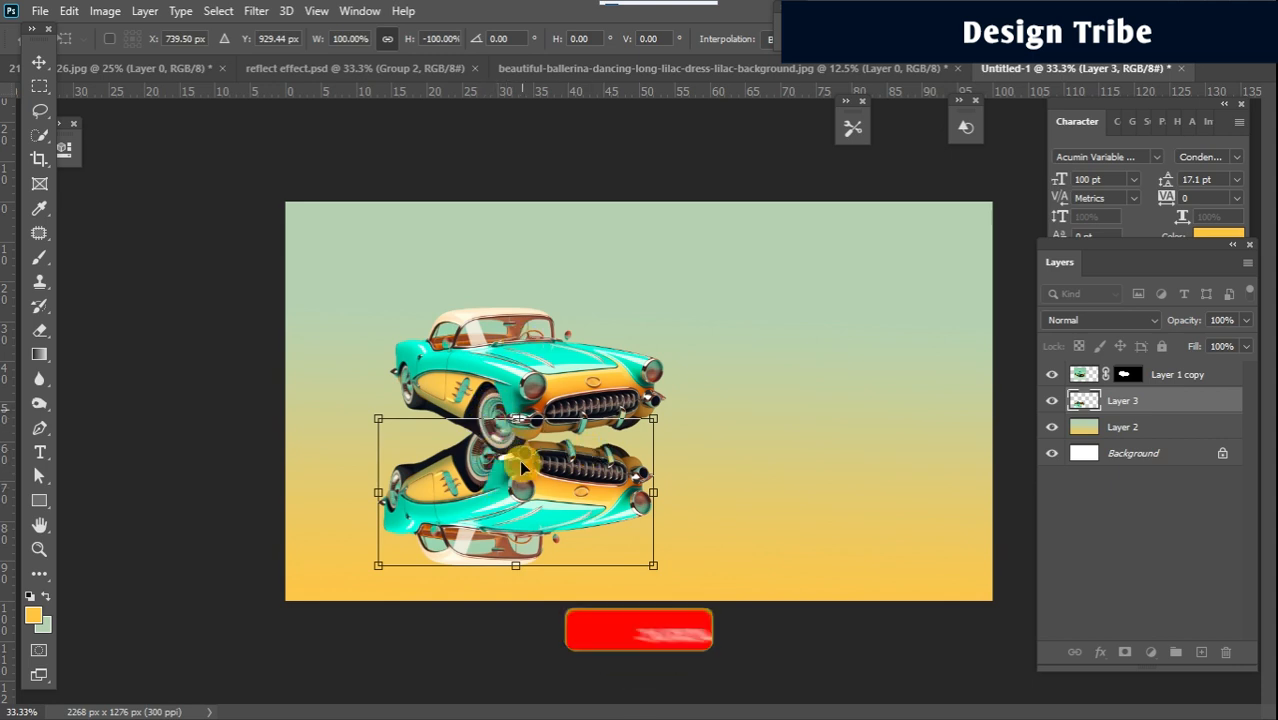
pyautogui.press('Return')
pyautogui.press('g')
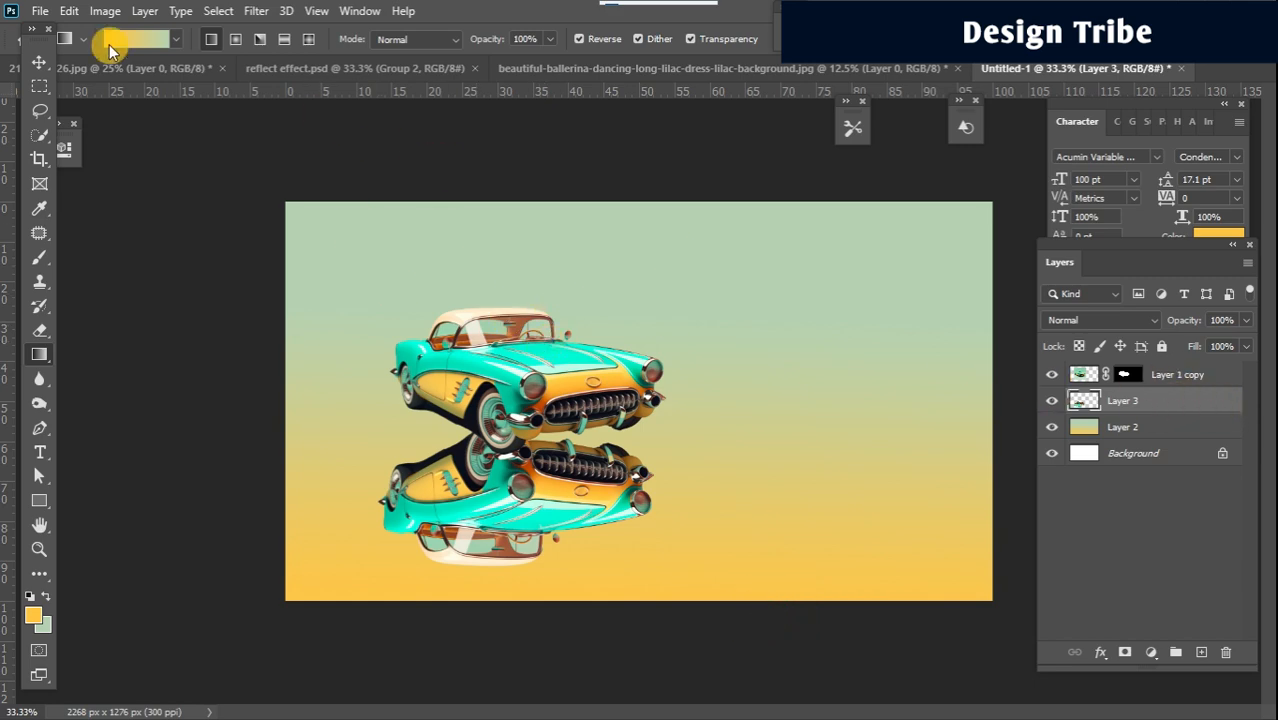
# Start a Perspective Warp on the flipped car and fit a first quad over the car's side
pyautogui.click(78, 12)
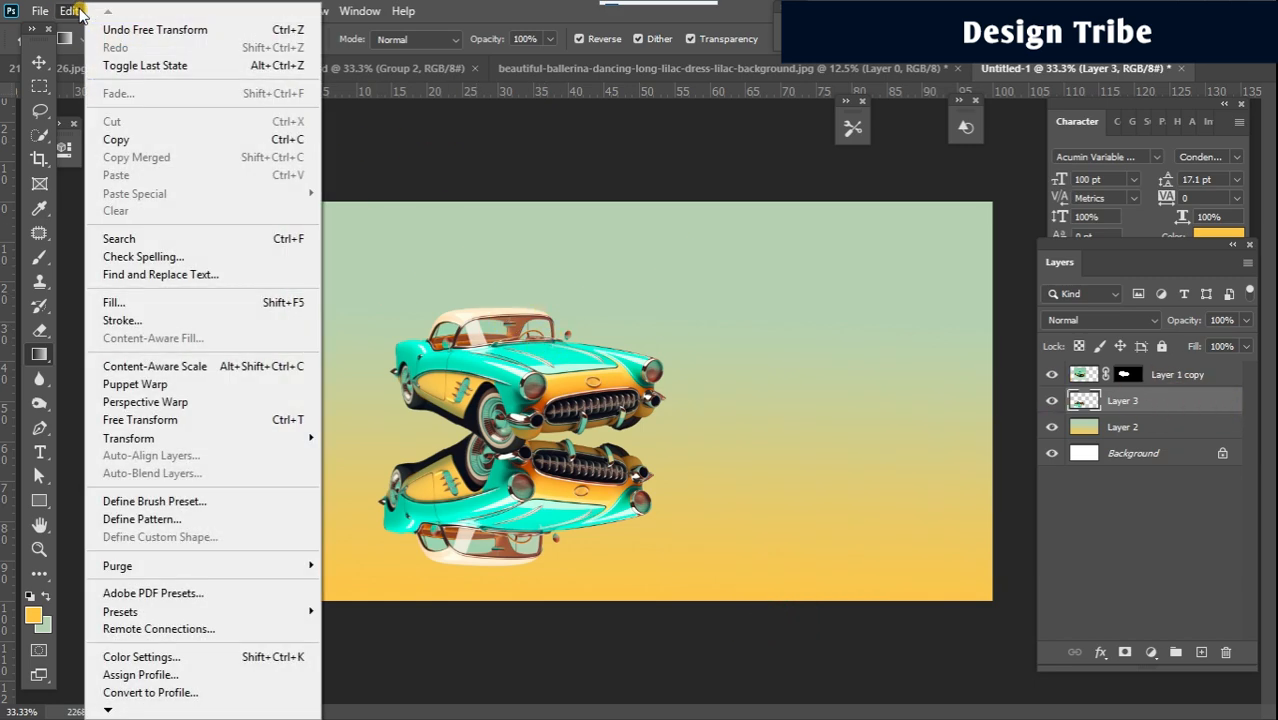
pyautogui.click(209, 402)
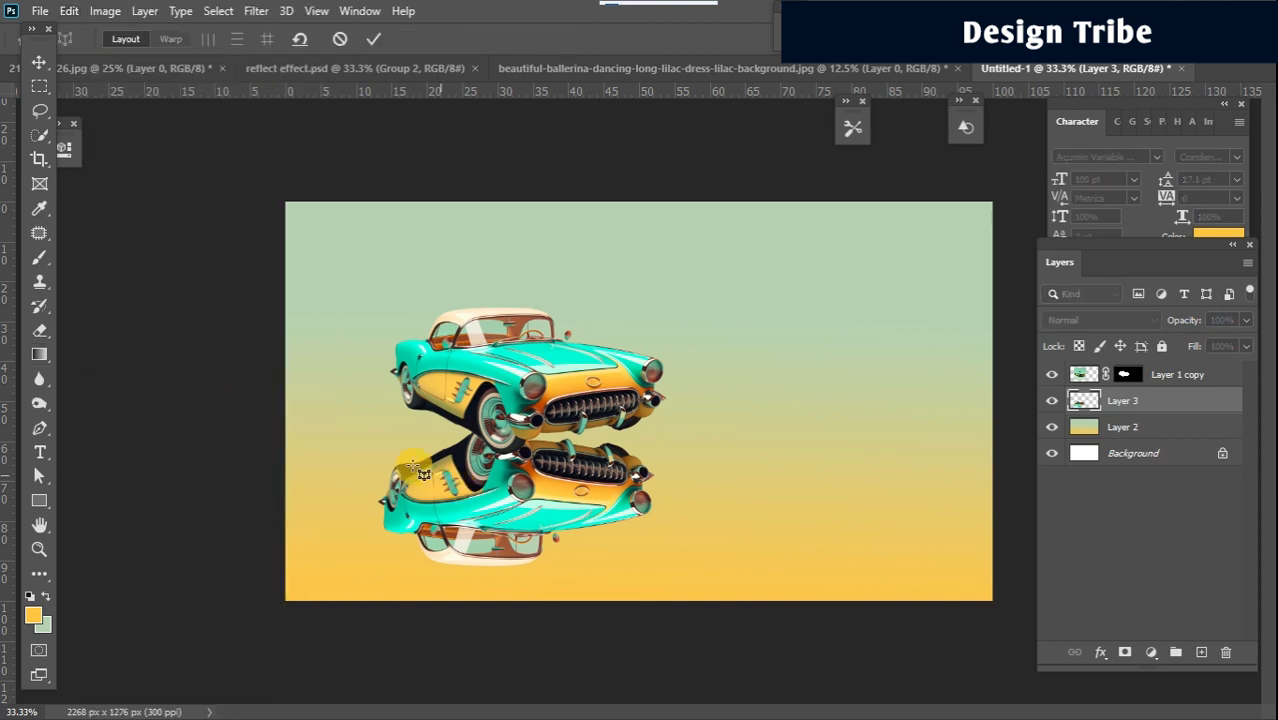
pyautogui.moveTo(396, 467); pyautogui.dragTo(537, 548)
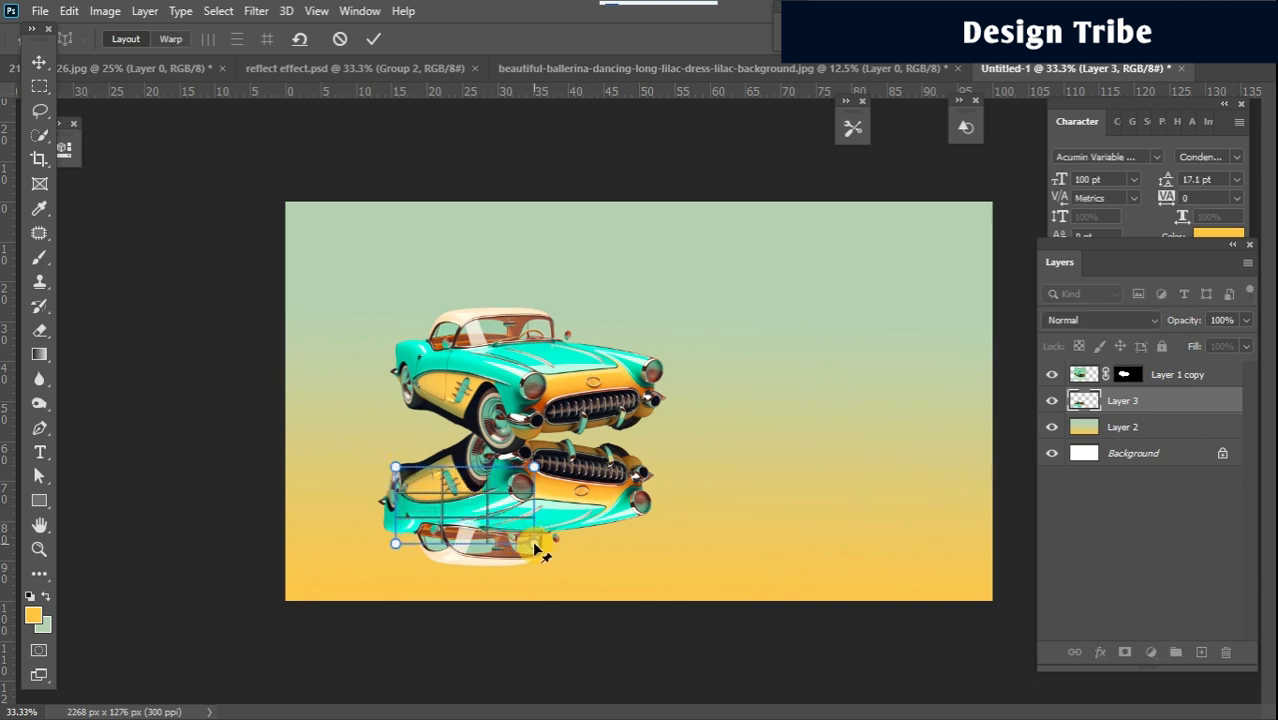
pyautogui.moveTo(533, 465); pyautogui.dragTo(503, 424)
pyautogui.moveTo(396, 543); pyautogui.dragTo(385, 530)
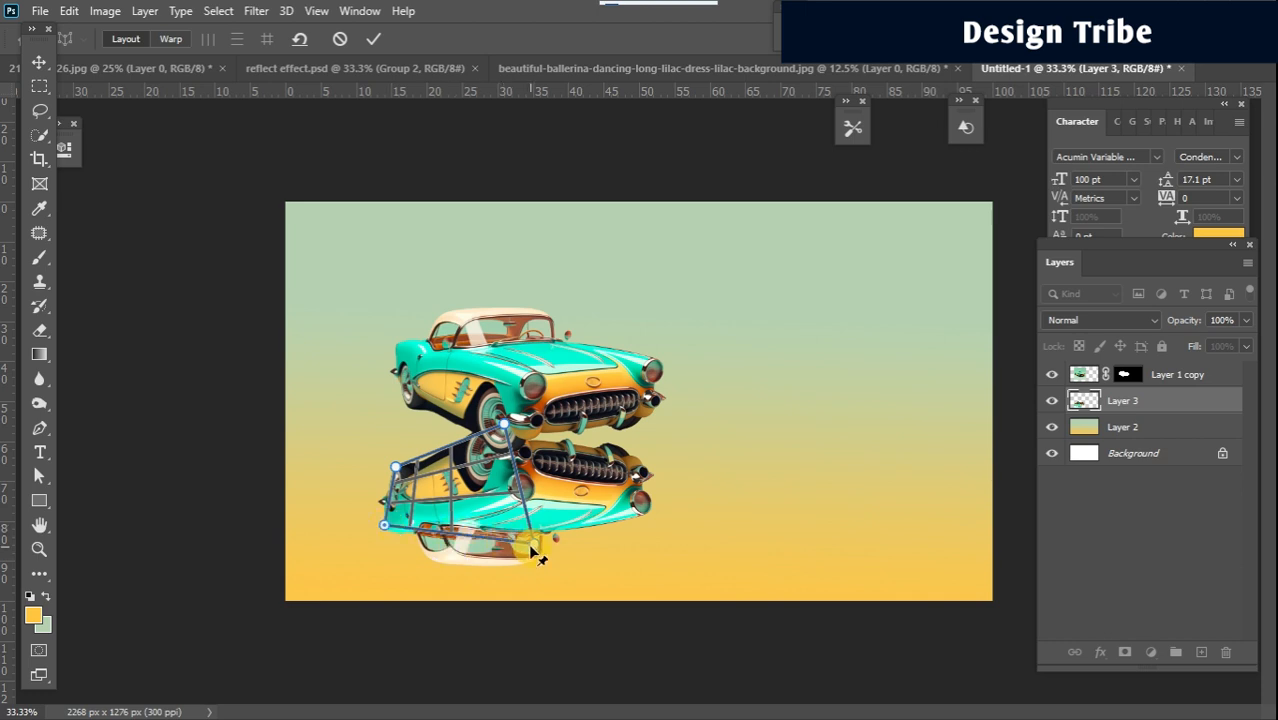
pyautogui.moveTo(539, 559); pyautogui.dragTo(536, 567)
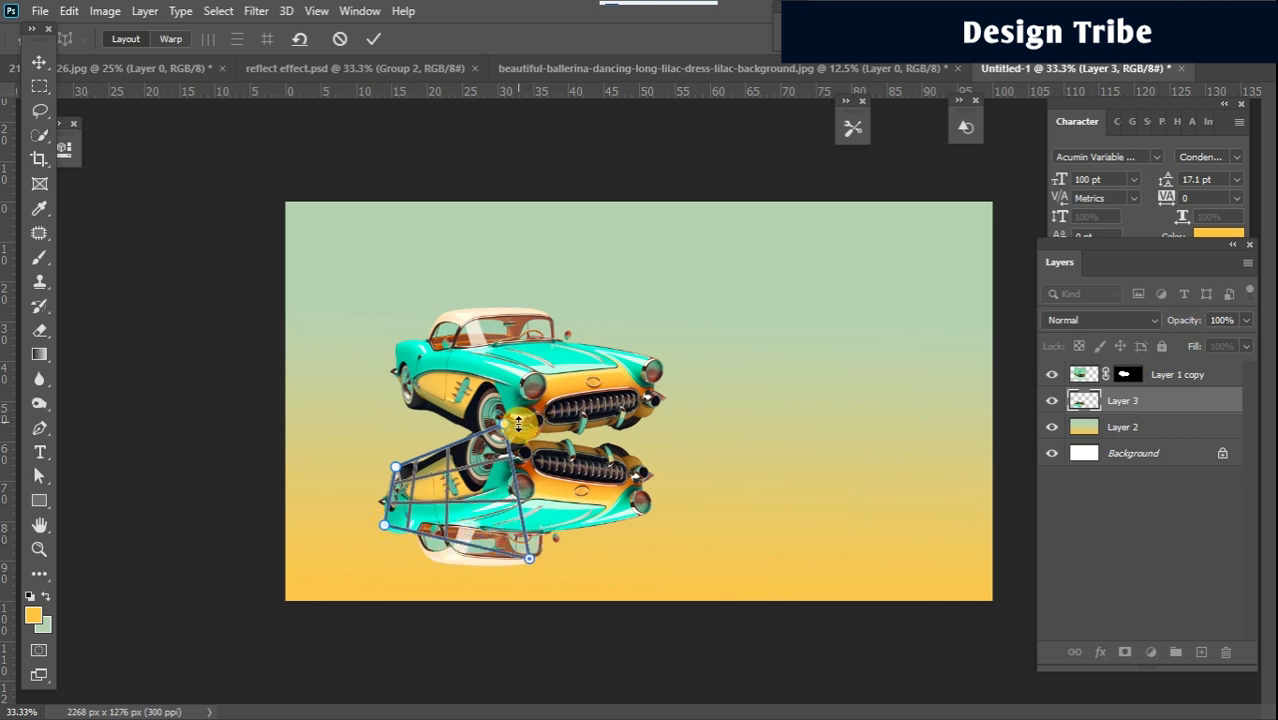
# Add a second, connected Perspective Warp quad over the flipped car's front and fit its corners to the bodywork
pyautogui.moveTo(516, 438); pyautogui.dragTo(643, 528)
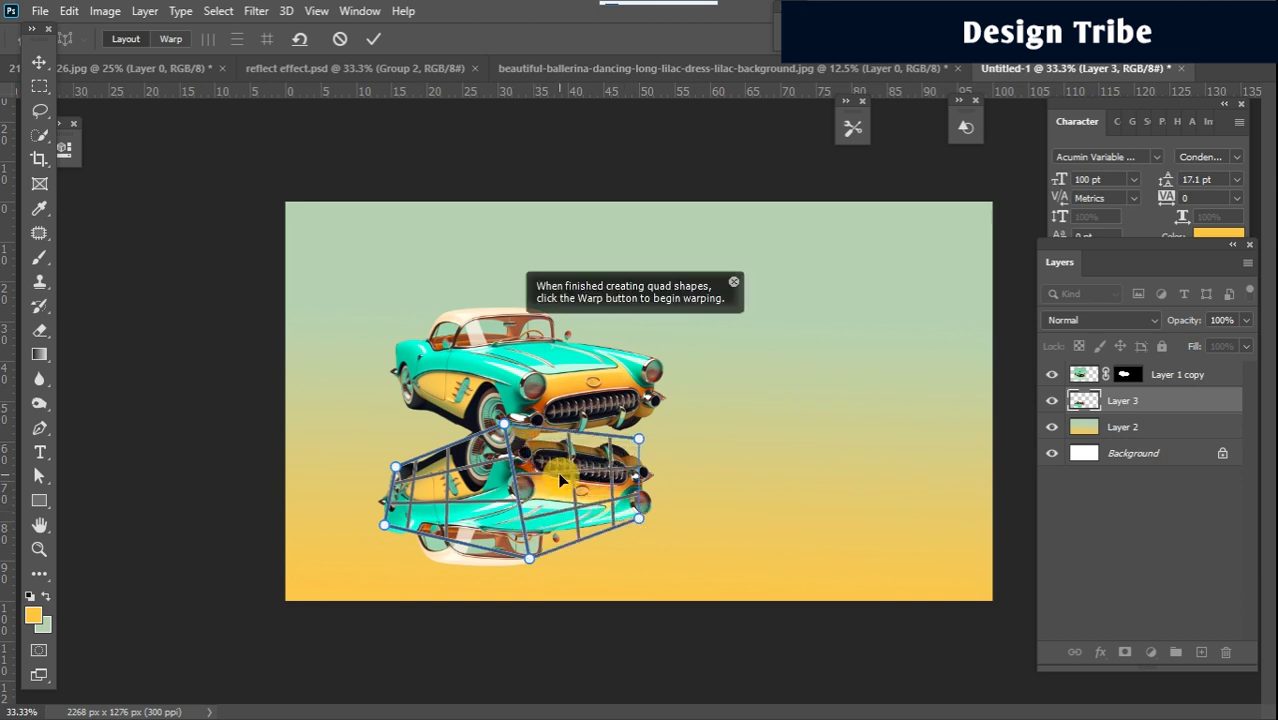
pyautogui.moveTo(630, 446); pyautogui.dragTo(625, 459)
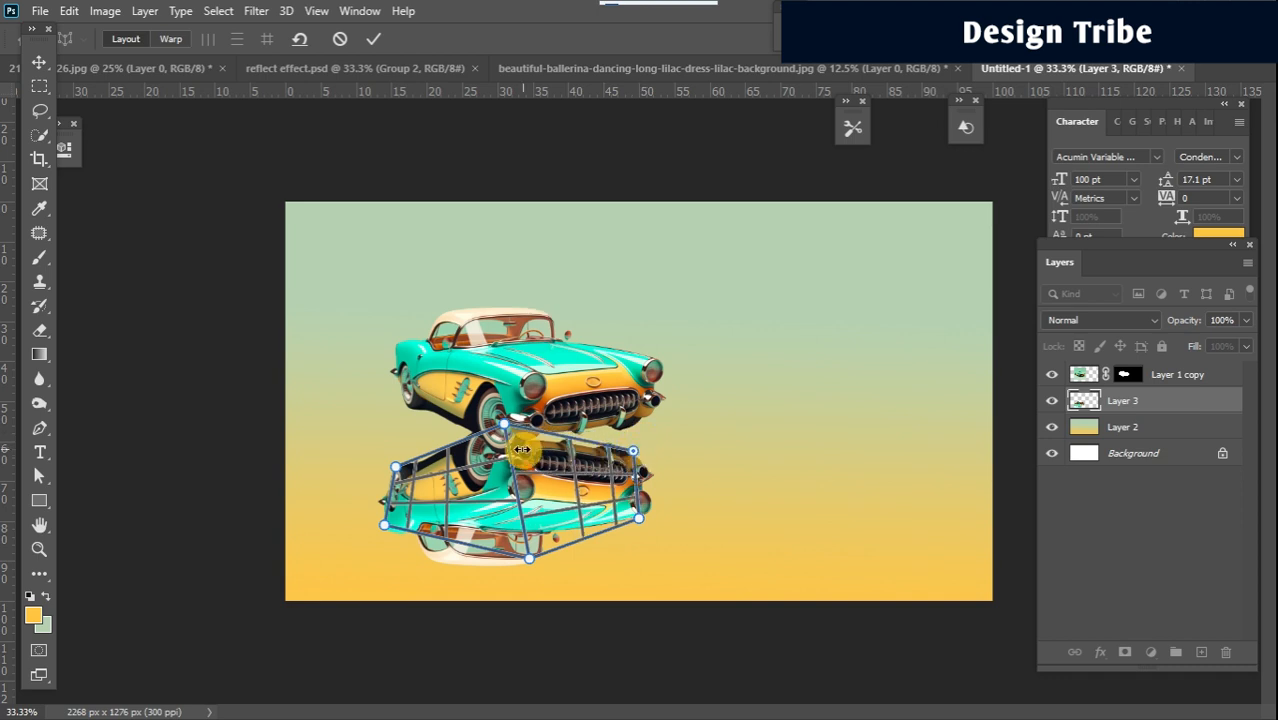
pyautogui.moveTo(531, 563); pyautogui.dragTo(525, 562)
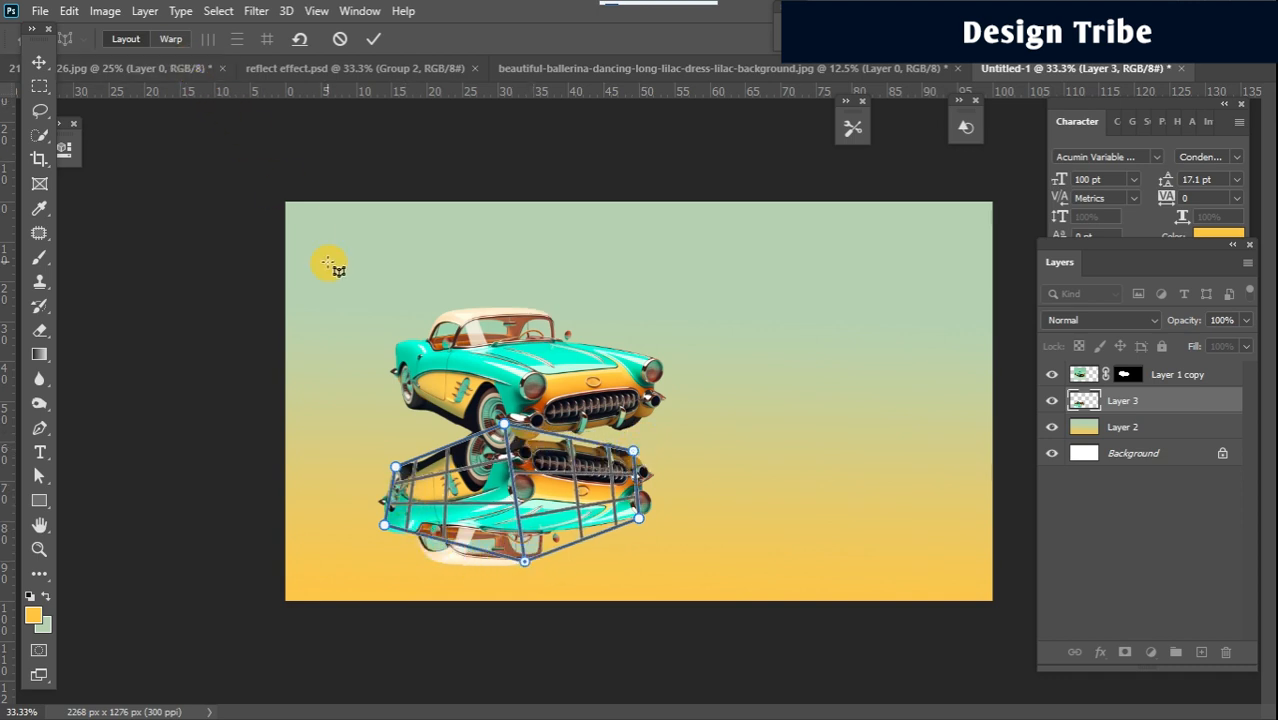
# Warp the flipped car's side plane upward so its rear wheel meets the rear wheel of the upright car
pyautogui.click(170, 40)
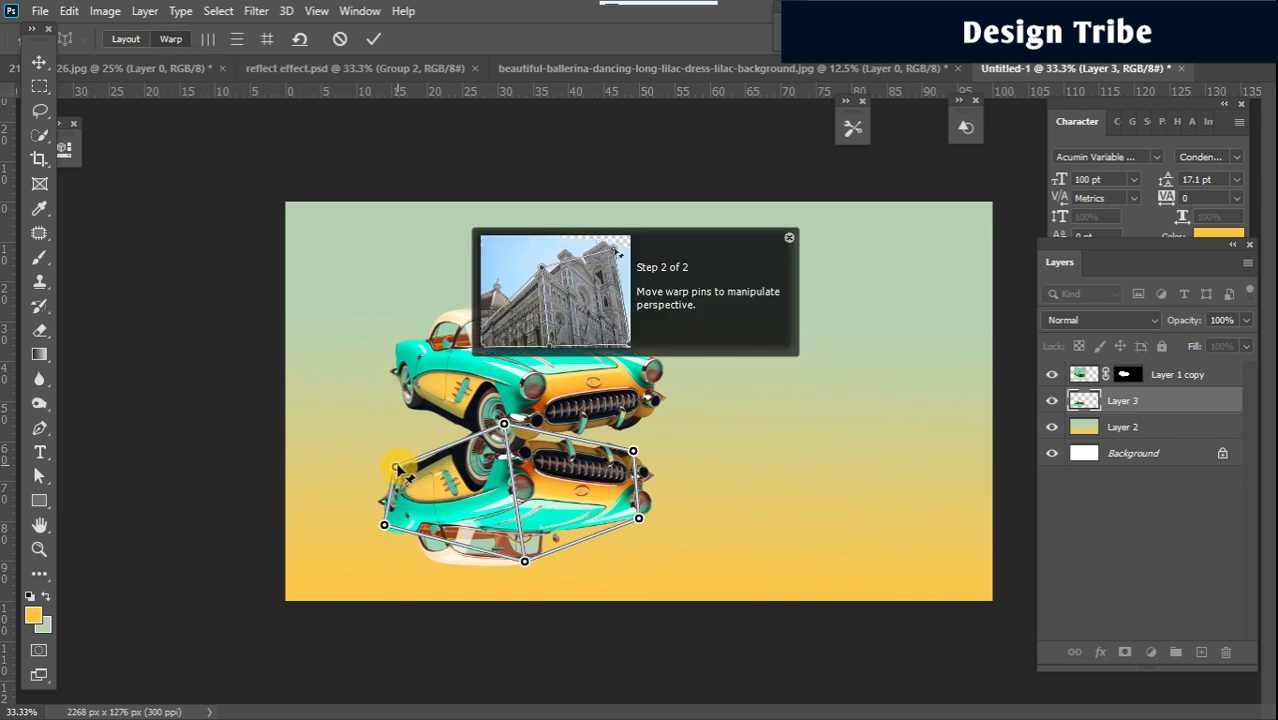
pyautogui.moveTo(397, 467)
pyautogui.mouseDown()
pyautogui.moveTo(389, 418)
pyautogui.moveTo(386, 462)
pyautogui.mouseUp()
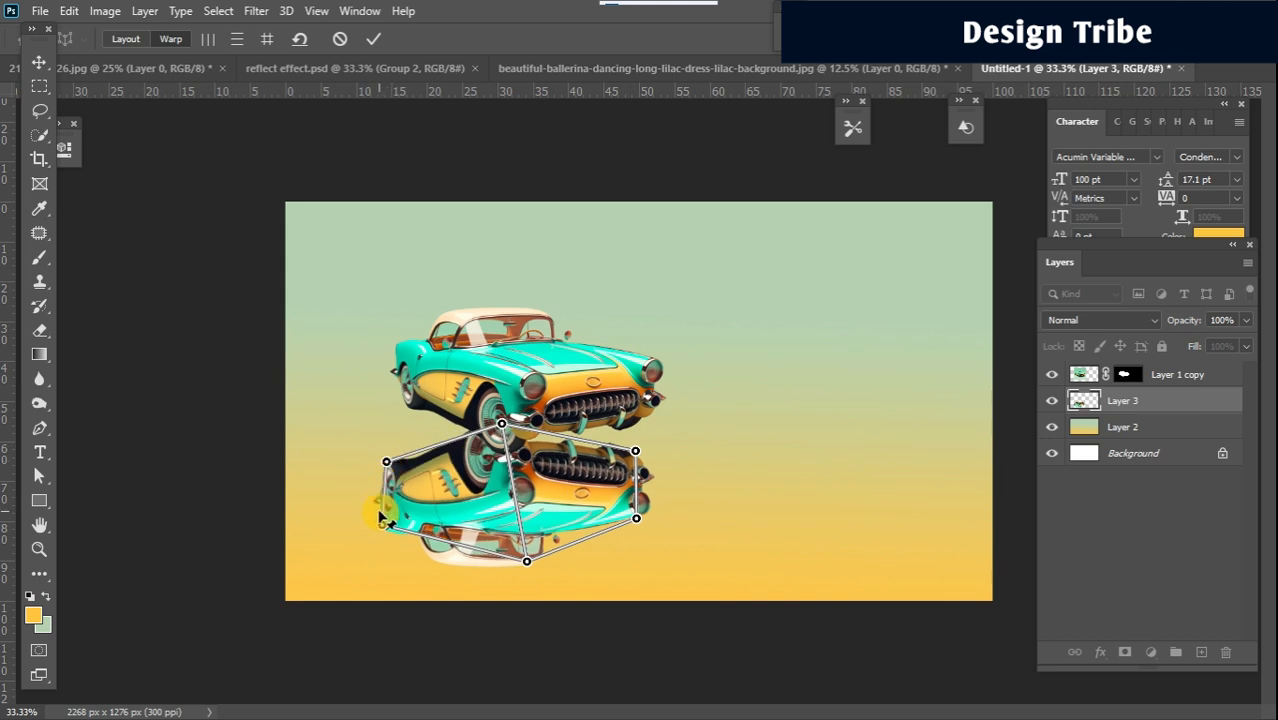
pyautogui.moveTo(380, 523); pyautogui.dragTo(401, 390)
pyautogui.moveTo(373, 486); pyautogui.dragTo(384, 455)
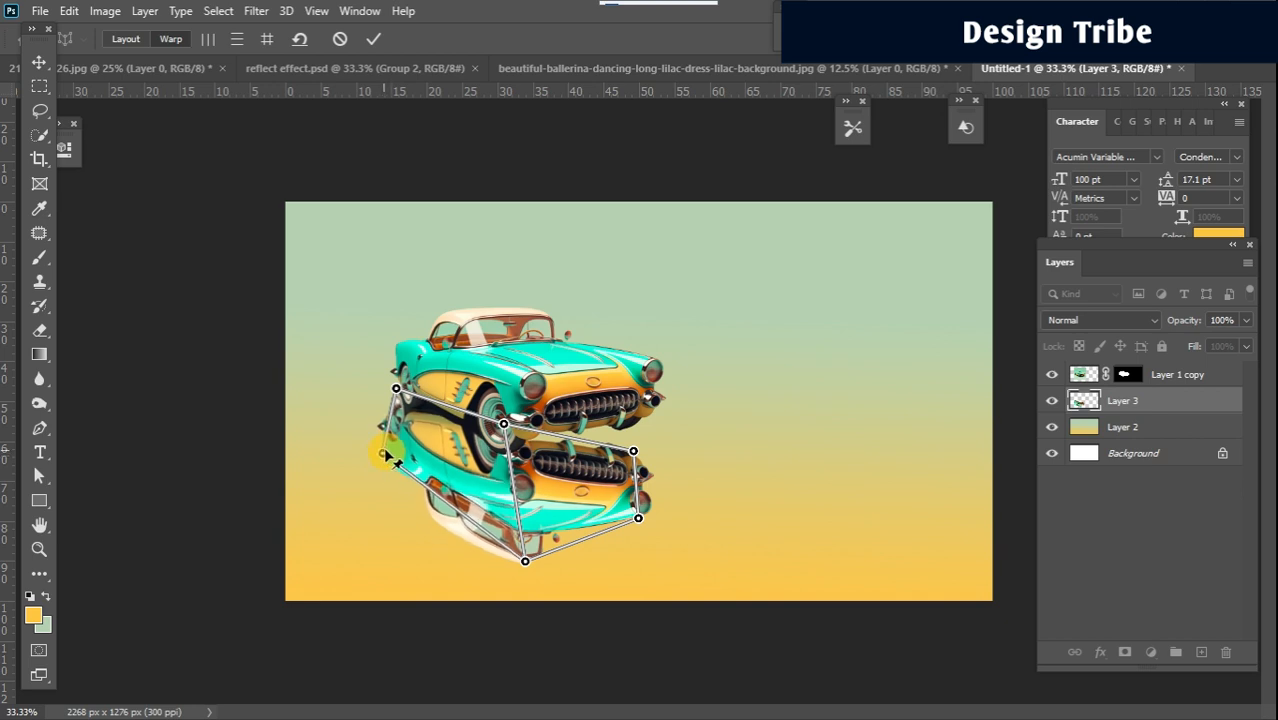
# Raise the flipped car's front plane to meet the upright car's bumper, shorten the shared lower corner, and apply the warp
pyautogui.moveTo(633, 451); pyautogui.dragTo(648, 416)
pyautogui.moveTo(638, 517); pyautogui.dragTo(640, 507)
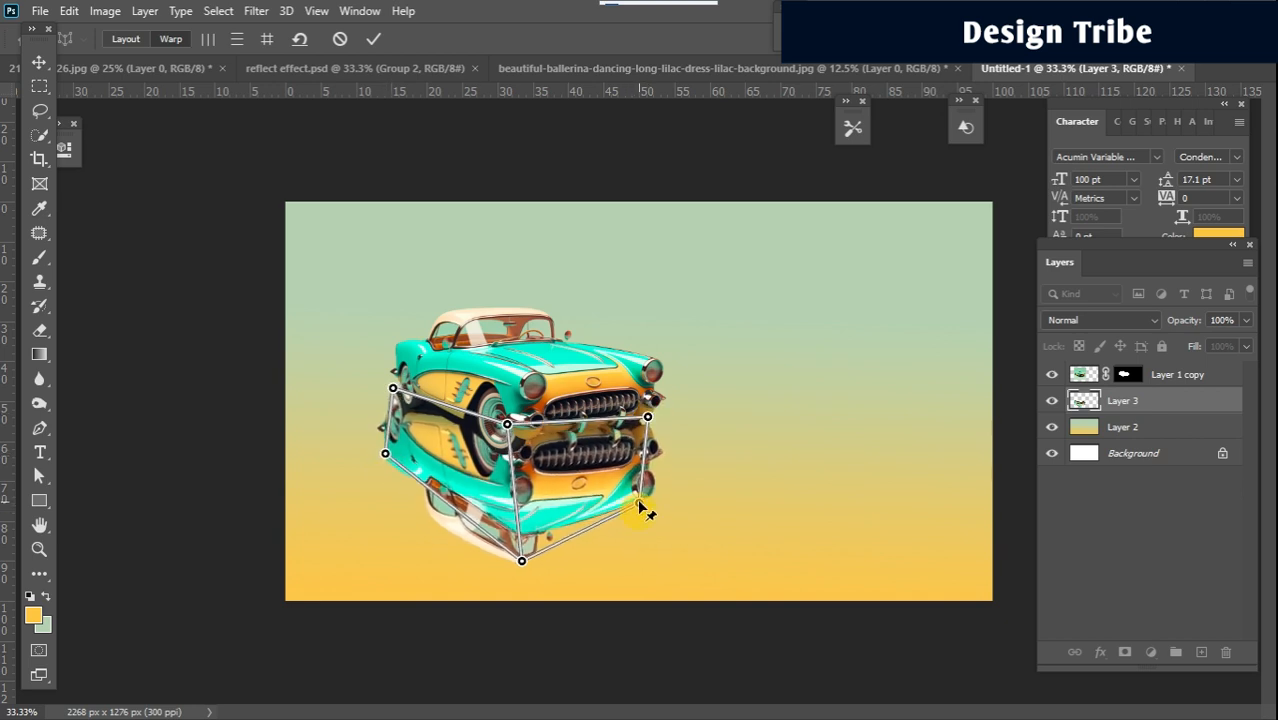
pyautogui.moveTo(524, 563); pyautogui.dragTo(520, 536)
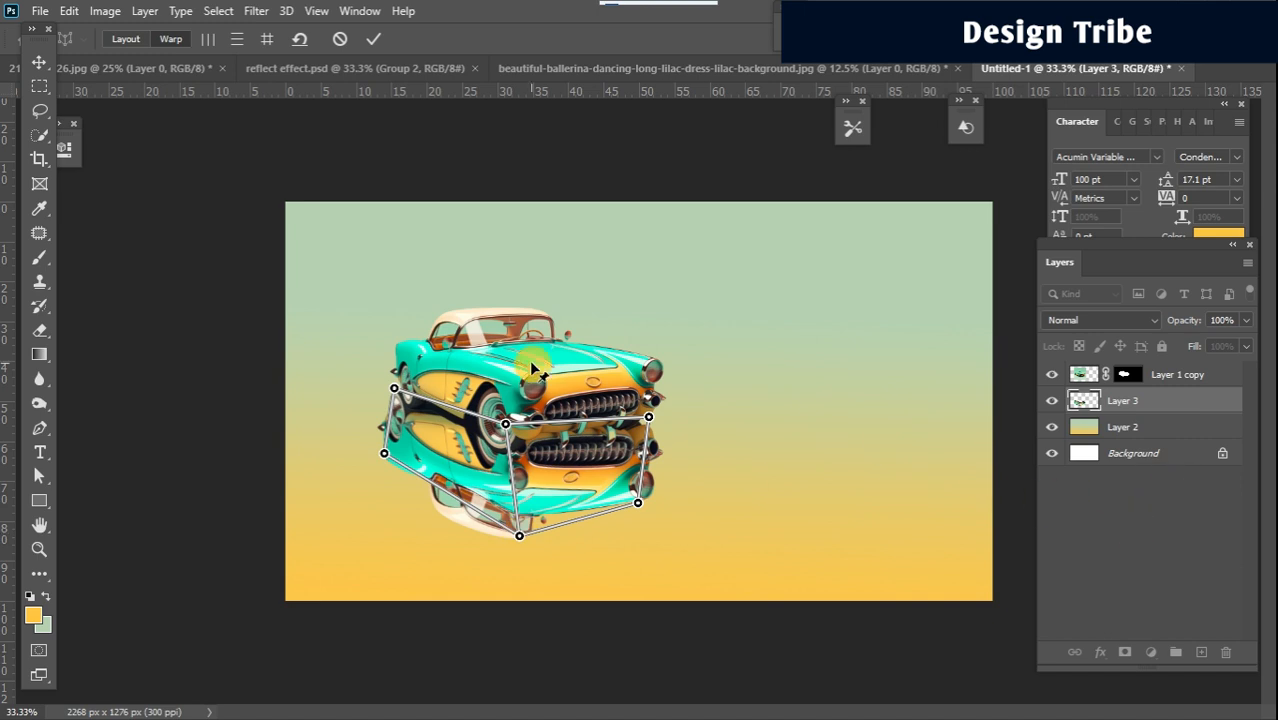
pyautogui.click(375, 39)
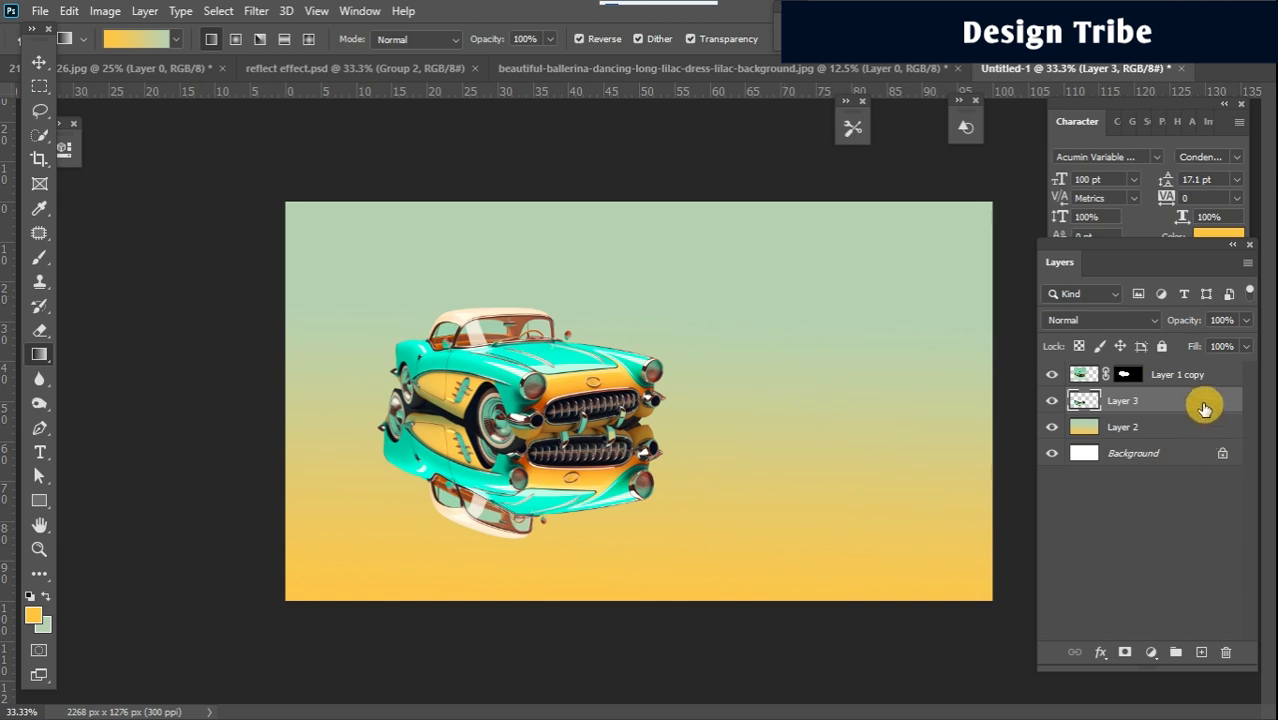
# Add a layer mask to the flipped car and fade its lower part out with upward white-to-black gradients
pyautogui.click(1127, 651)
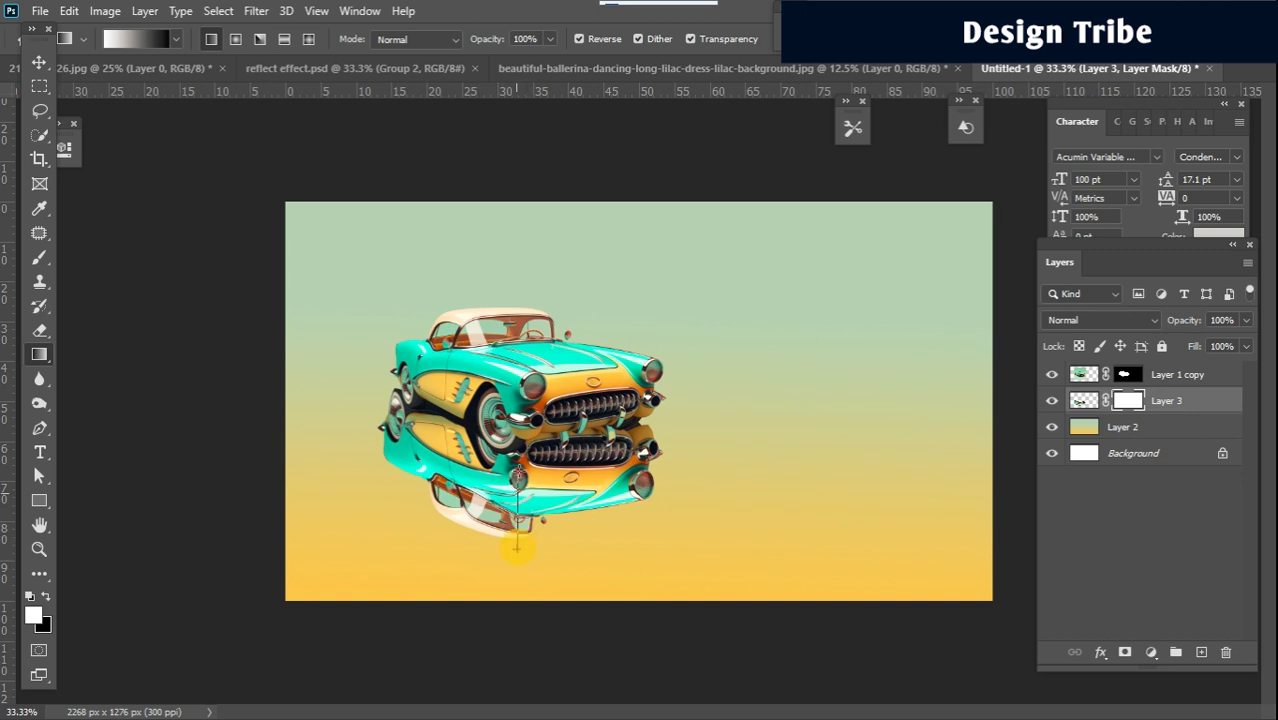
pyautogui.moveTo(516, 545); pyautogui.dragTo(517, 458)
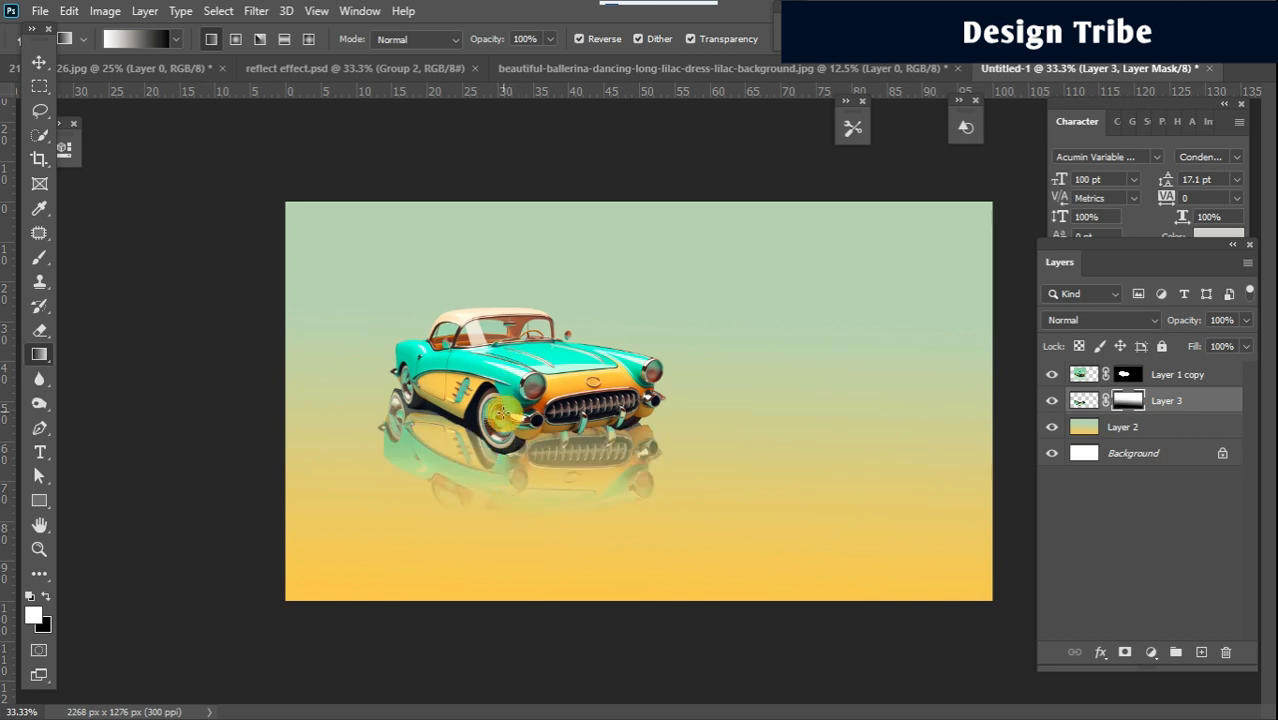
pyautogui.moveTo(498, 498); pyautogui.dragTo(524, 313)
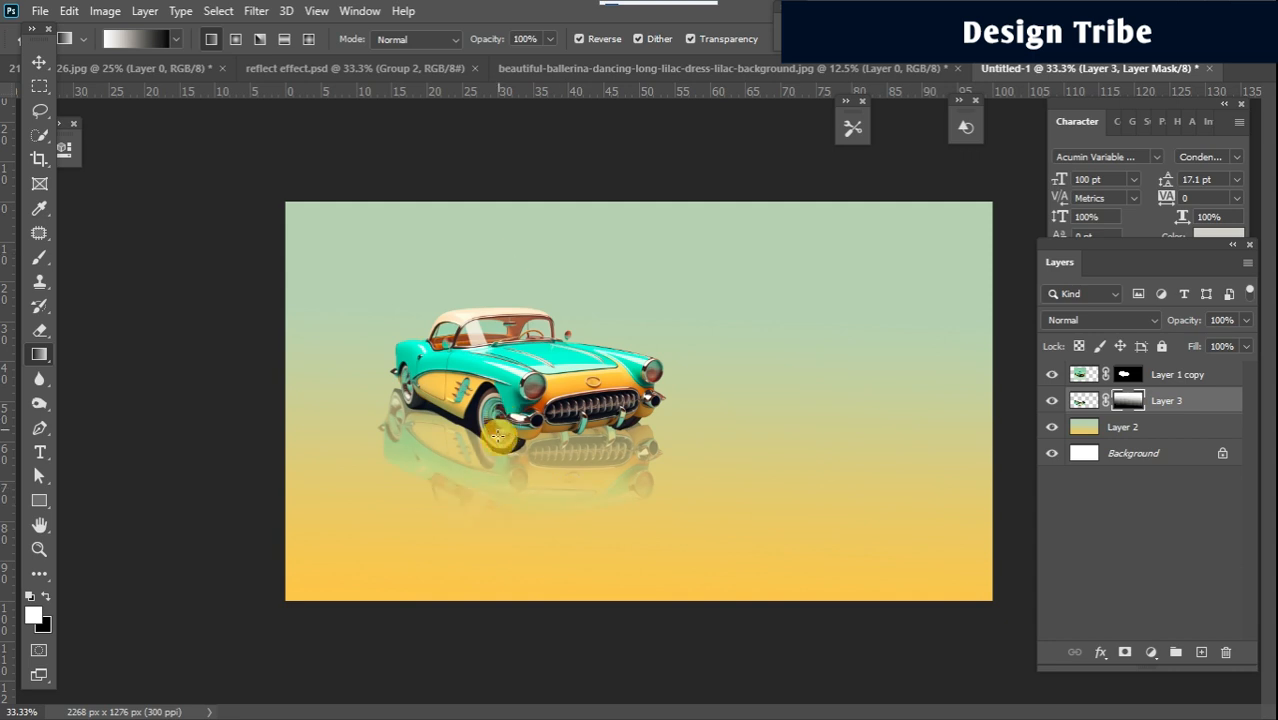
pyautogui.moveTo(503, 496); pyautogui.dragTo(500, 400)
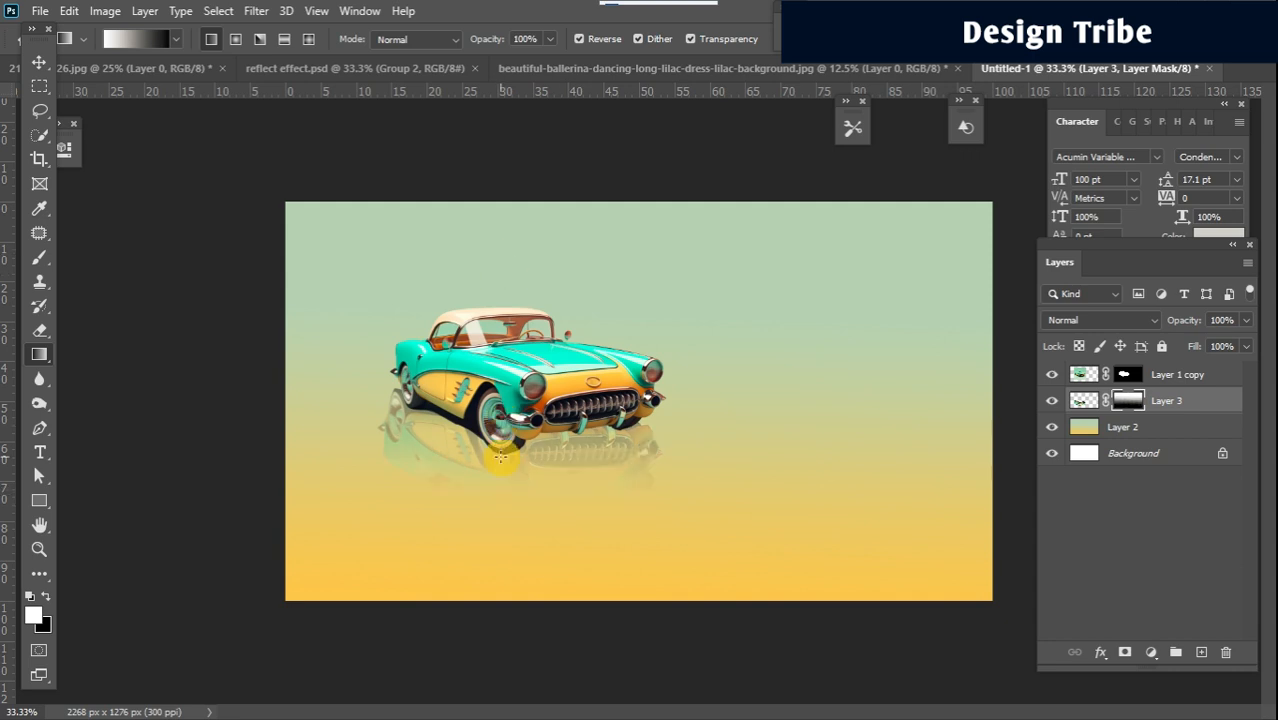
pyautogui.moveTo(510, 318); pyautogui.dragTo(510, 316)
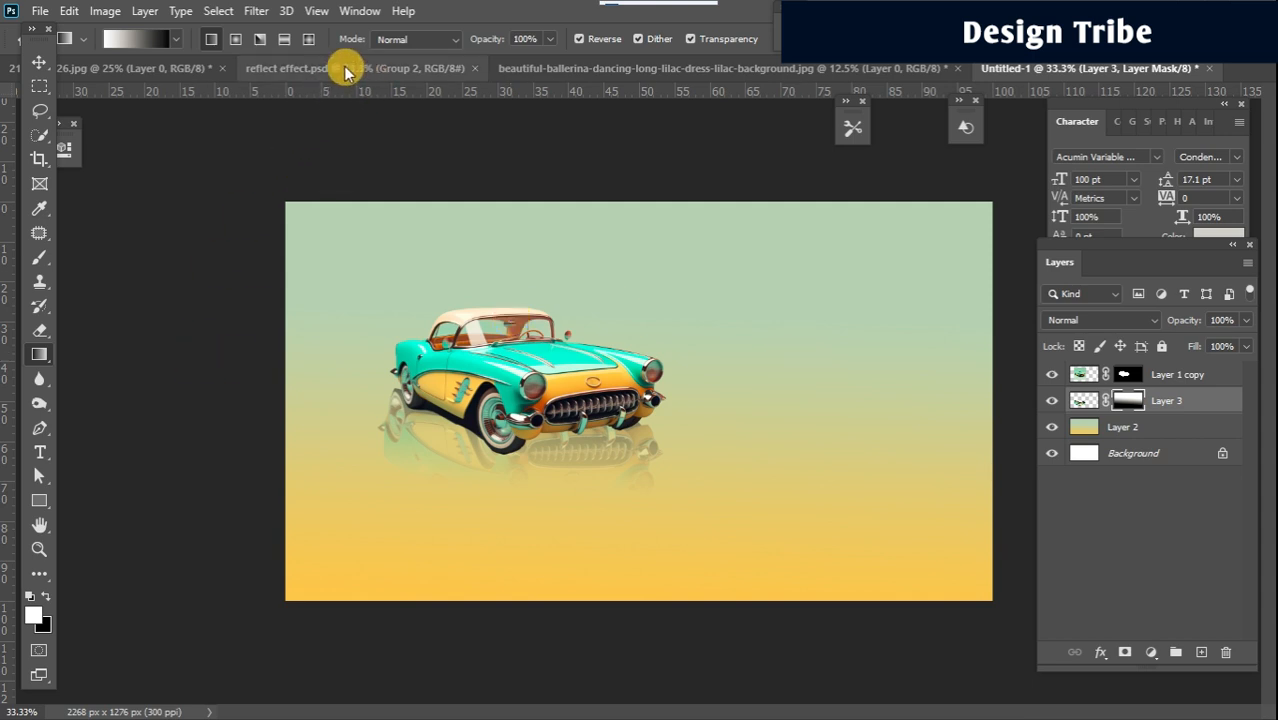
# Bring the masked ballerina cutout from its own document into the car composition
pyautogui.click(747, 70)
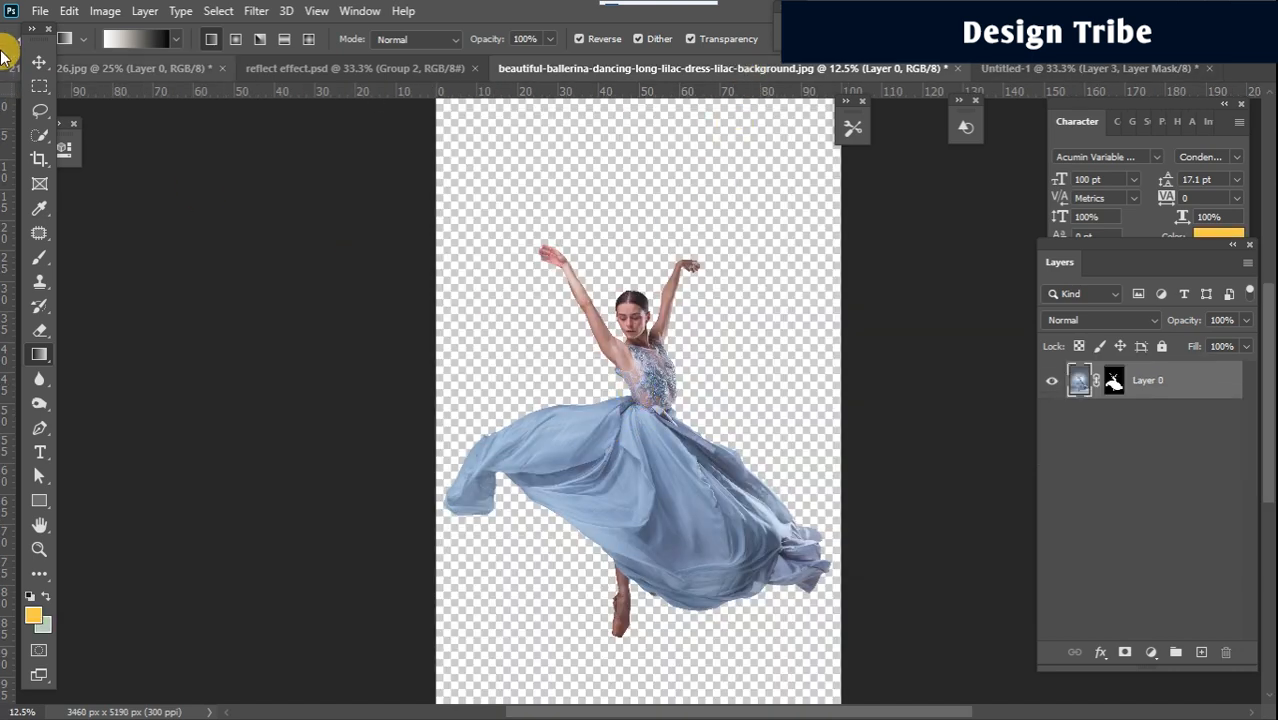
pyautogui.click(39, 62)
pyautogui.click(1230, 396)
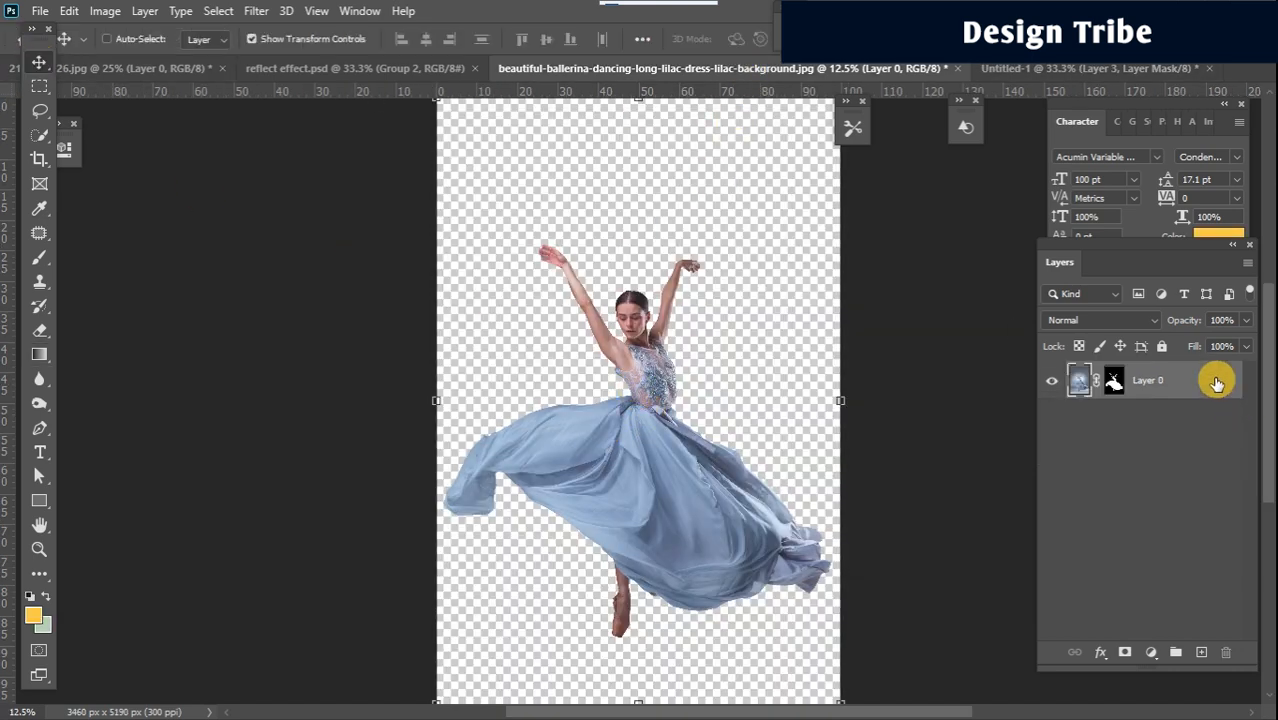
pyautogui.moveTo(1216, 384); pyautogui.dragTo(870, 405)
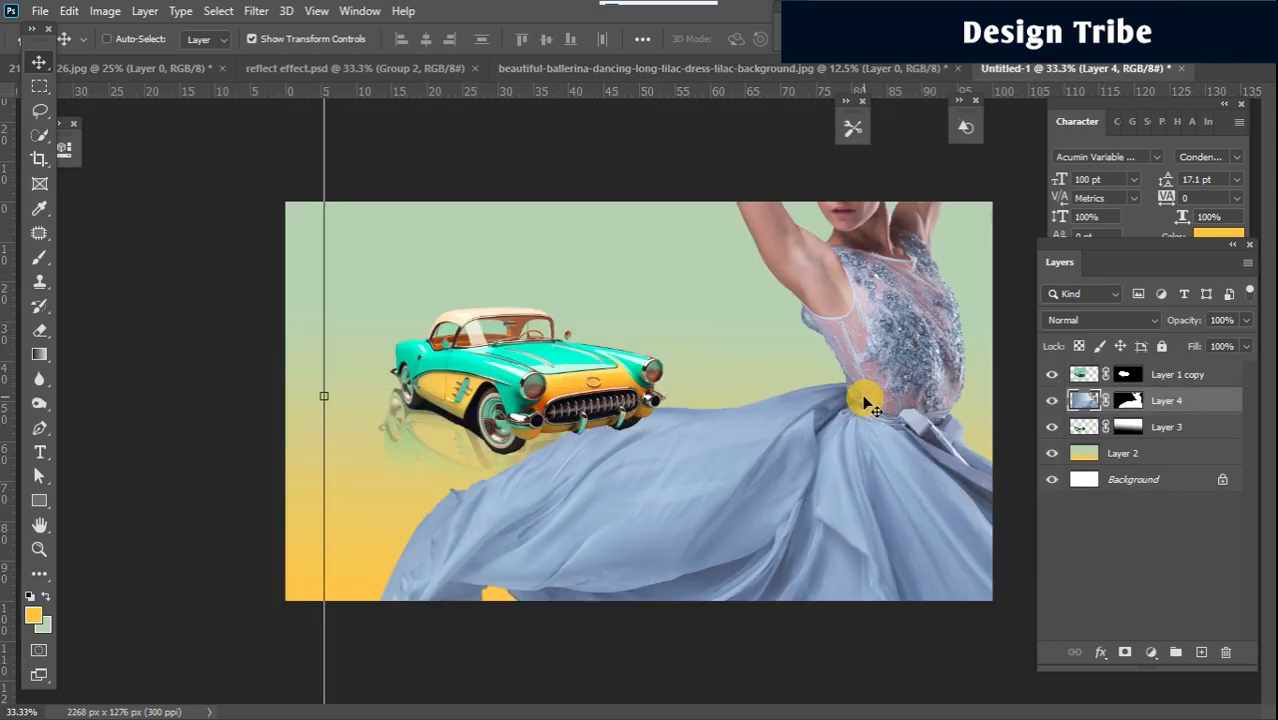
# Scale the ballerina down to 23.39% and place her beside the car's front end
pyautogui.hotkey('ctrl', 't')
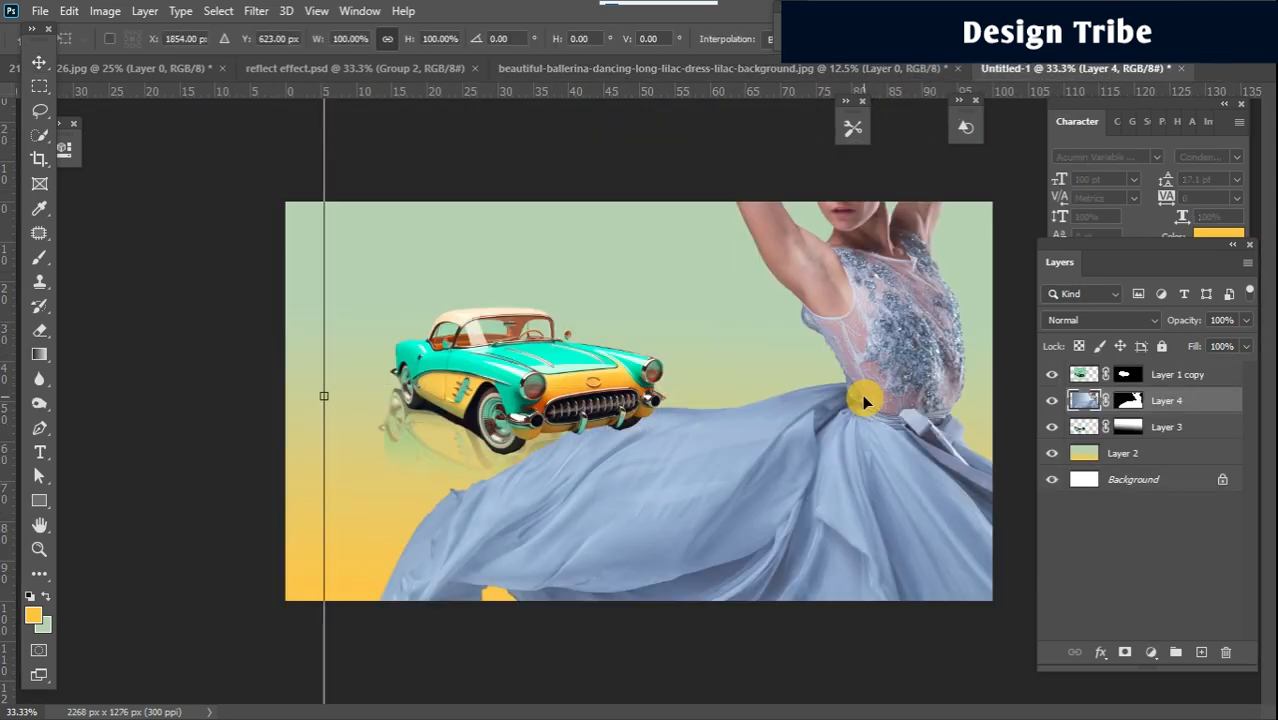
pyautogui.moveTo(868, 358); pyautogui.dragTo(649, 207)
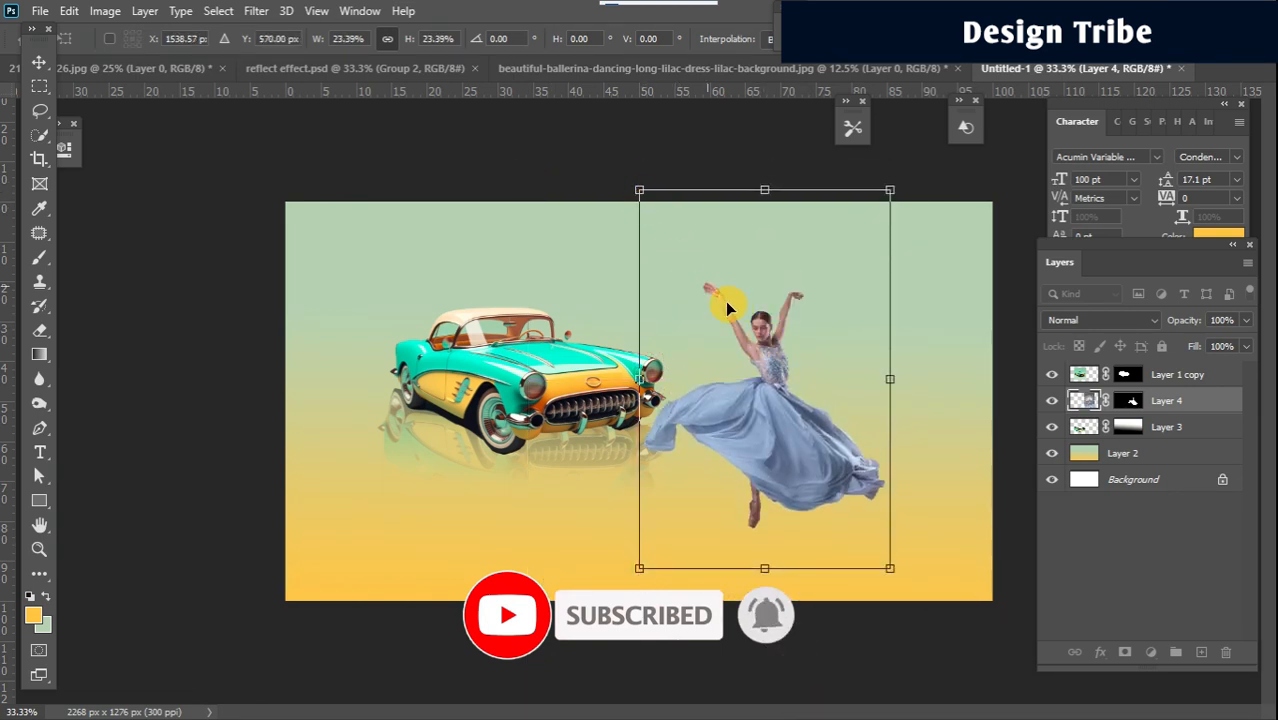
pyautogui.moveTo(763, 358); pyautogui.dragTo(765, 341)
pyautogui.doubleClick(765, 341)
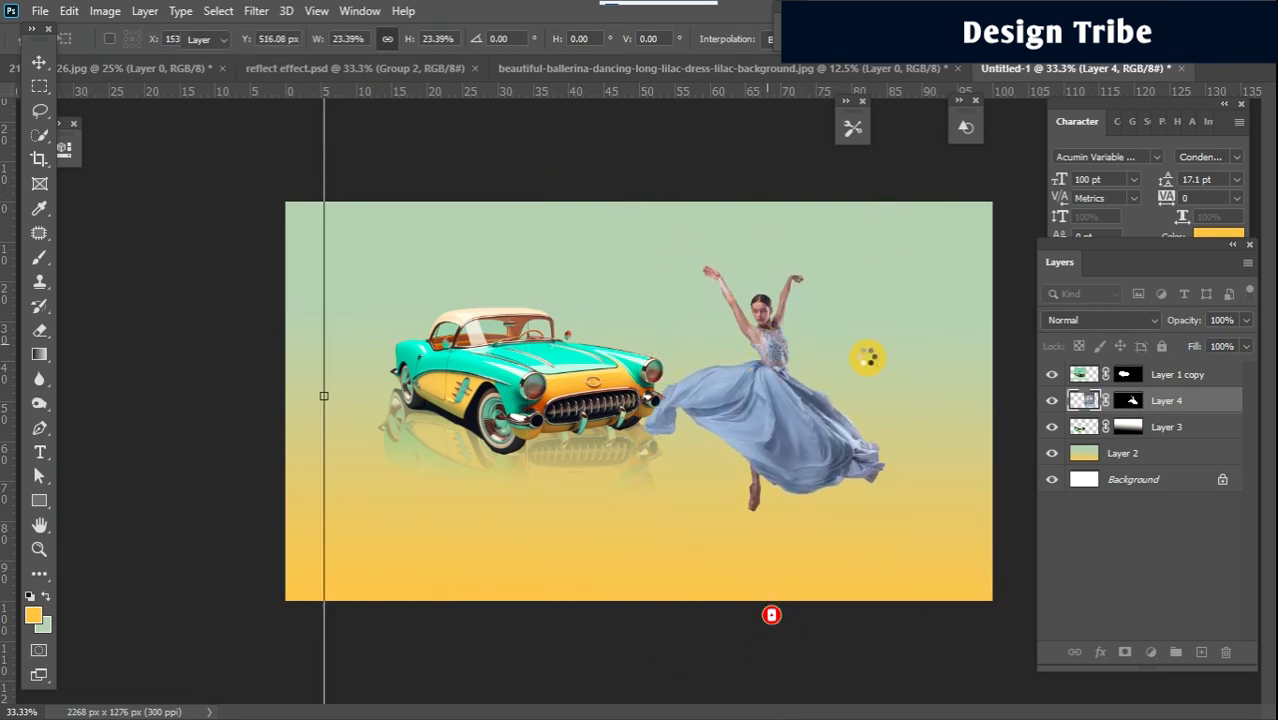
# Enlarge the car together with its reflection to 114.82% lower on the canvas, and shift the ballerina farther from the car
pyautogui.click(1194, 431)
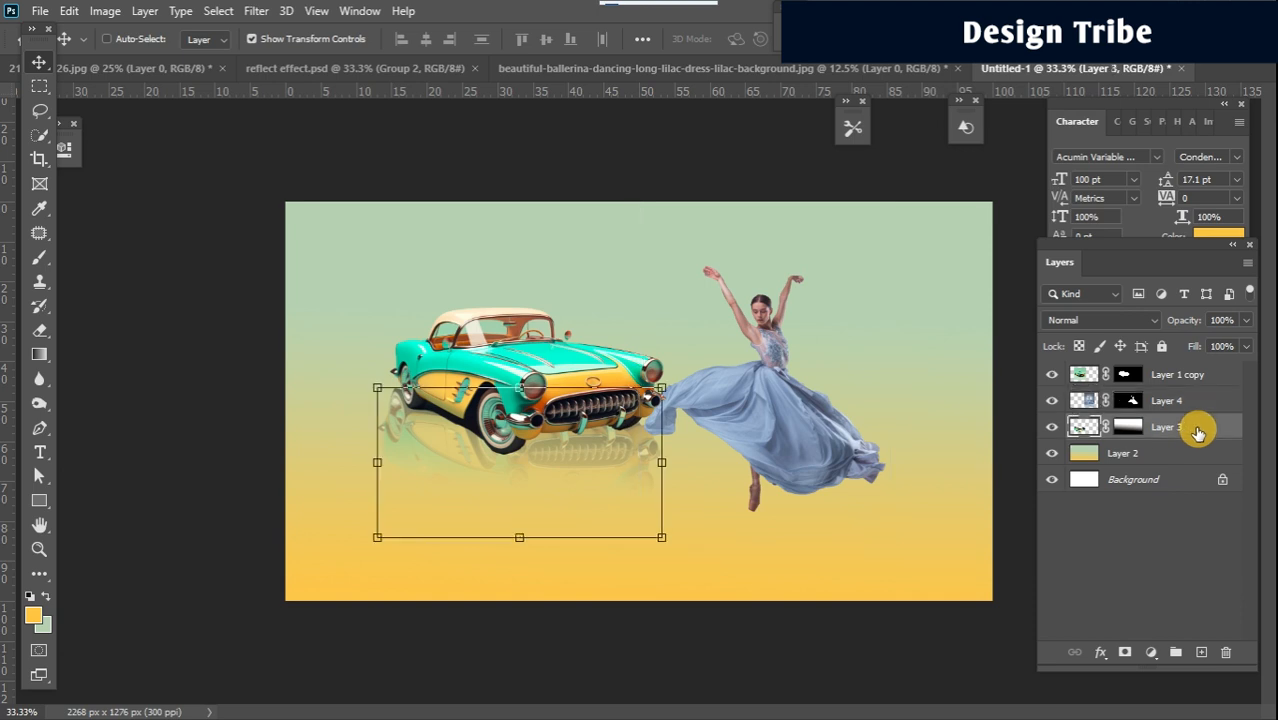
pyautogui.keyDown('ctrl'); pyautogui.click(1212, 378); pyautogui.keyUp('ctrl')
pyautogui.moveTo(555, 324); pyautogui.dragTo(515, 385)
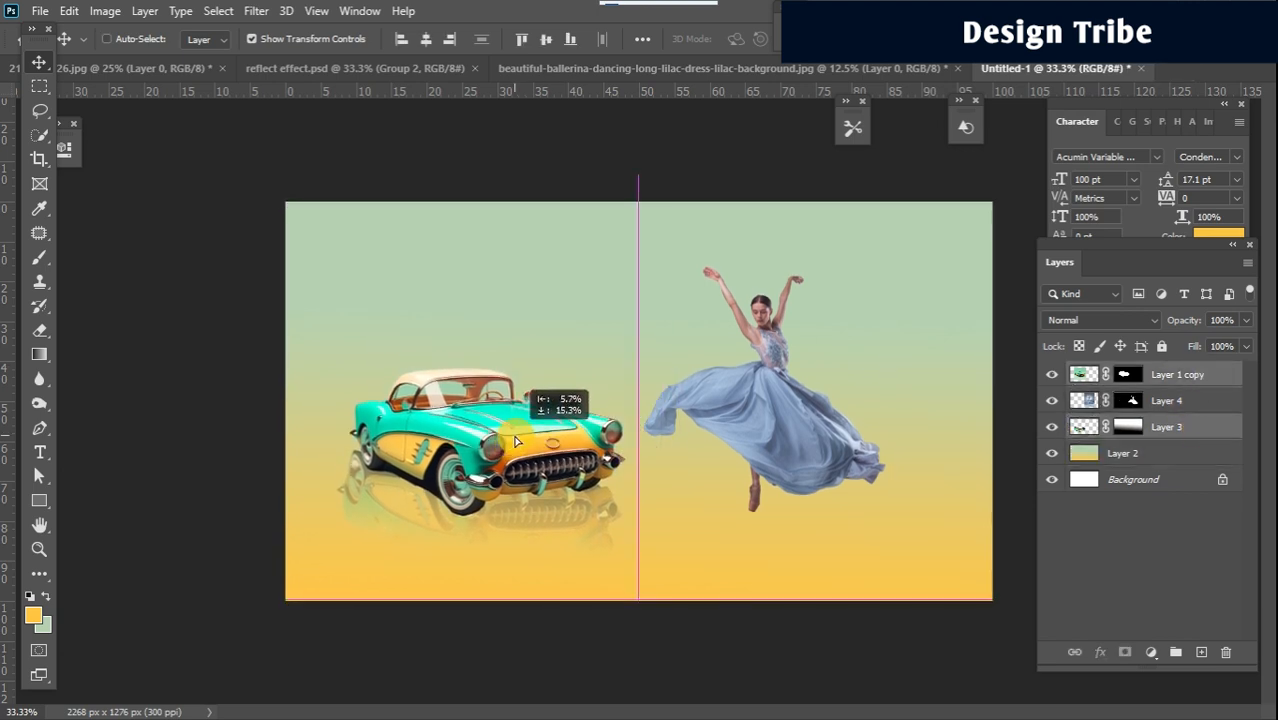
pyautogui.moveTo(640, 289); pyautogui.dragTo(682, 243)
pyautogui.moveTo(563, 401); pyautogui.dragTo(546, 436)
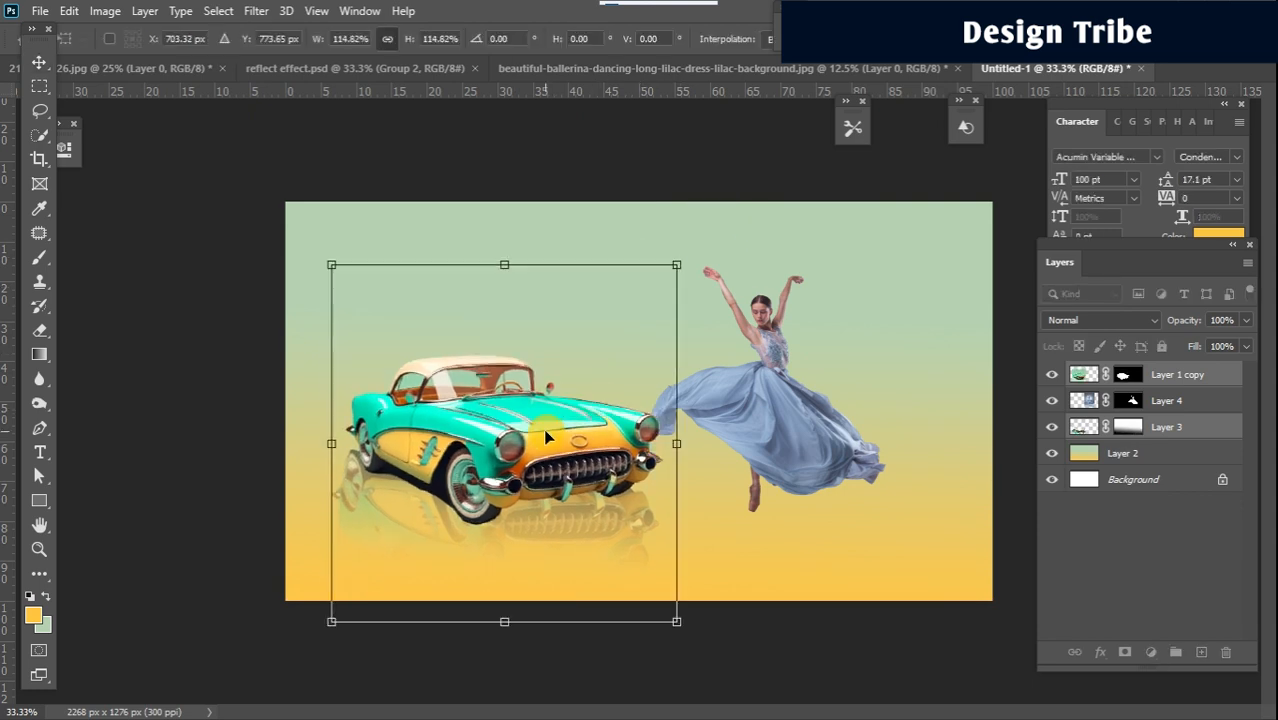
pyautogui.click(1216, 401)
pyautogui.moveTo(783, 410); pyautogui.dragTo(826, 405)
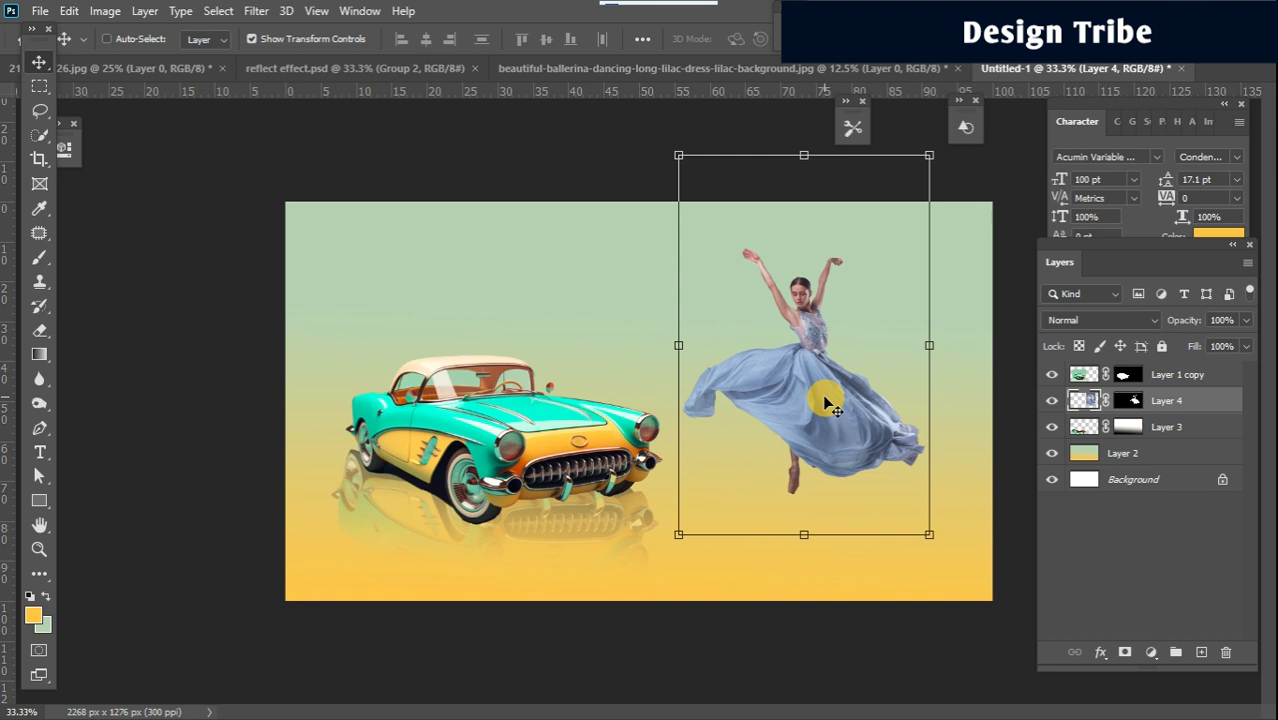
# Duplicate the ballerina layer, extract the lower copy's masked figure onto its own unmasked layer, and delete that masked copy
pyautogui.hotkey('ctrl', 'j')
pyautogui.click(1131, 428)
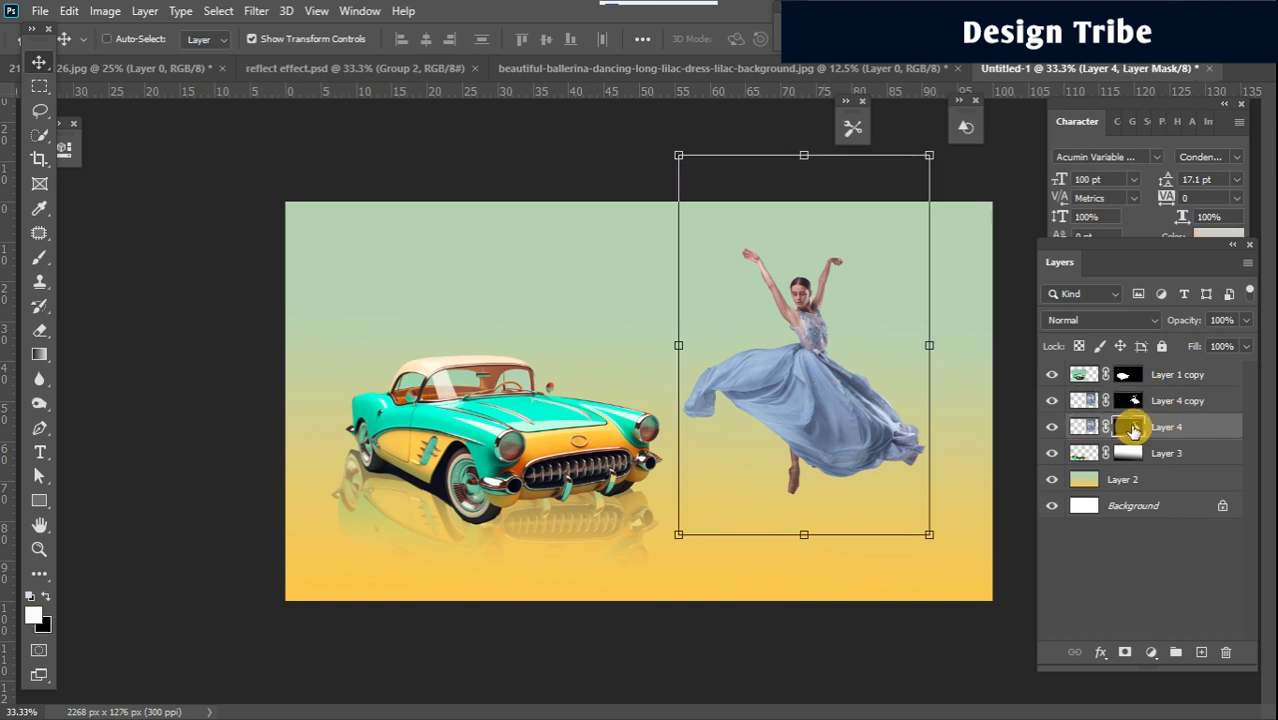
pyautogui.keyDown('ctrl'); pyautogui.click(1133, 430); pyautogui.keyUp('ctrl')
pyautogui.click(1082, 430)
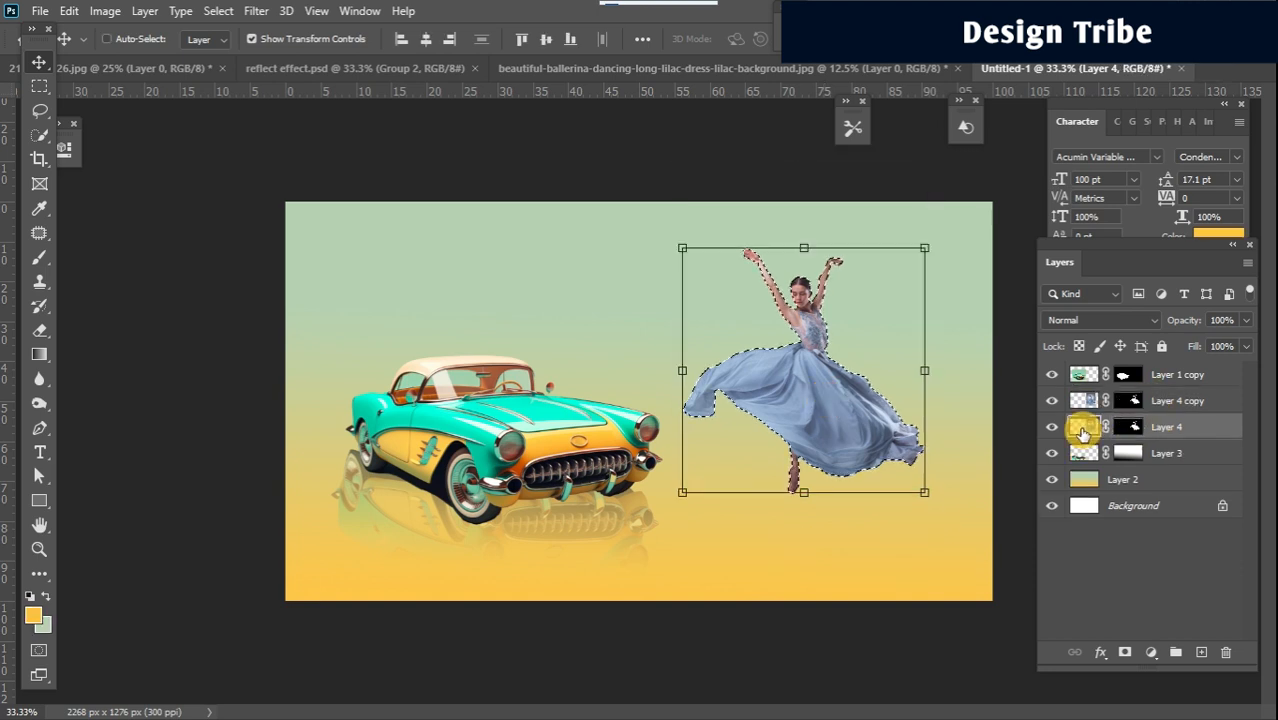
pyautogui.hotkey('ctrl', 'j')
pyautogui.click(1200, 456)
pyautogui.press('Delete')
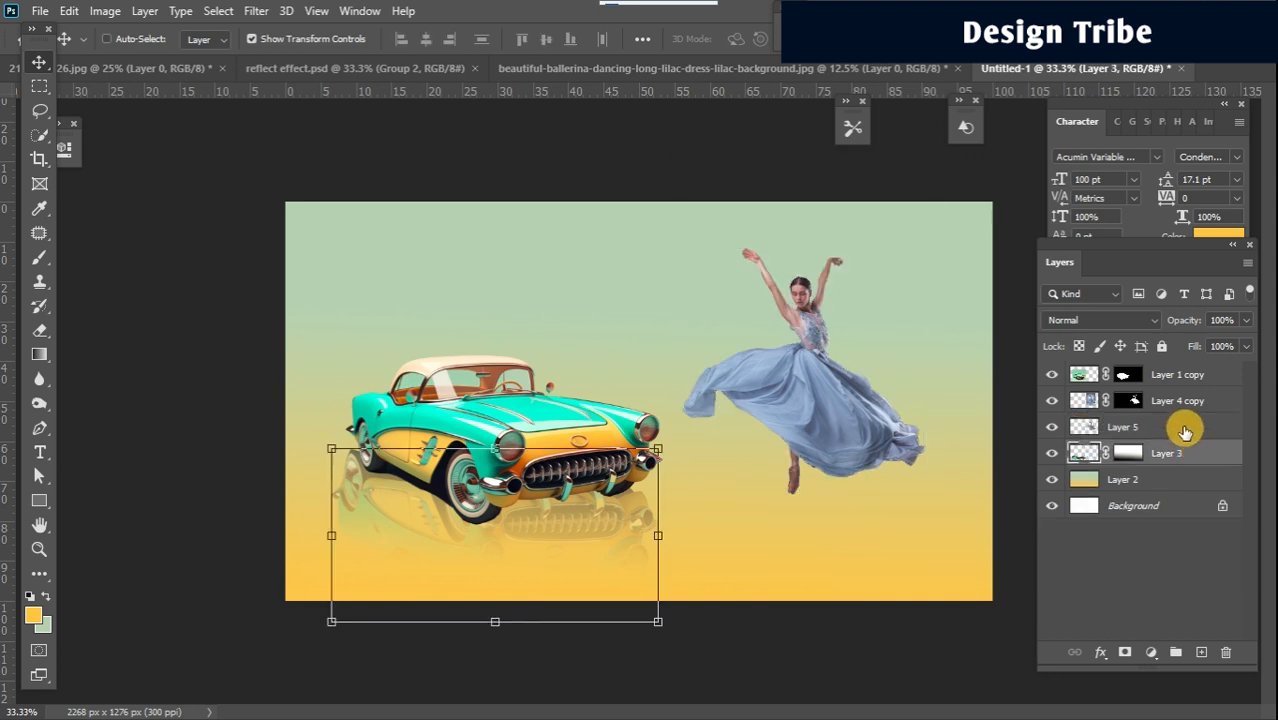
# Flip the unmasked ballerina copy vertically and move it down so its foot meets the upright dancer's foot
pyautogui.click(1183, 428)
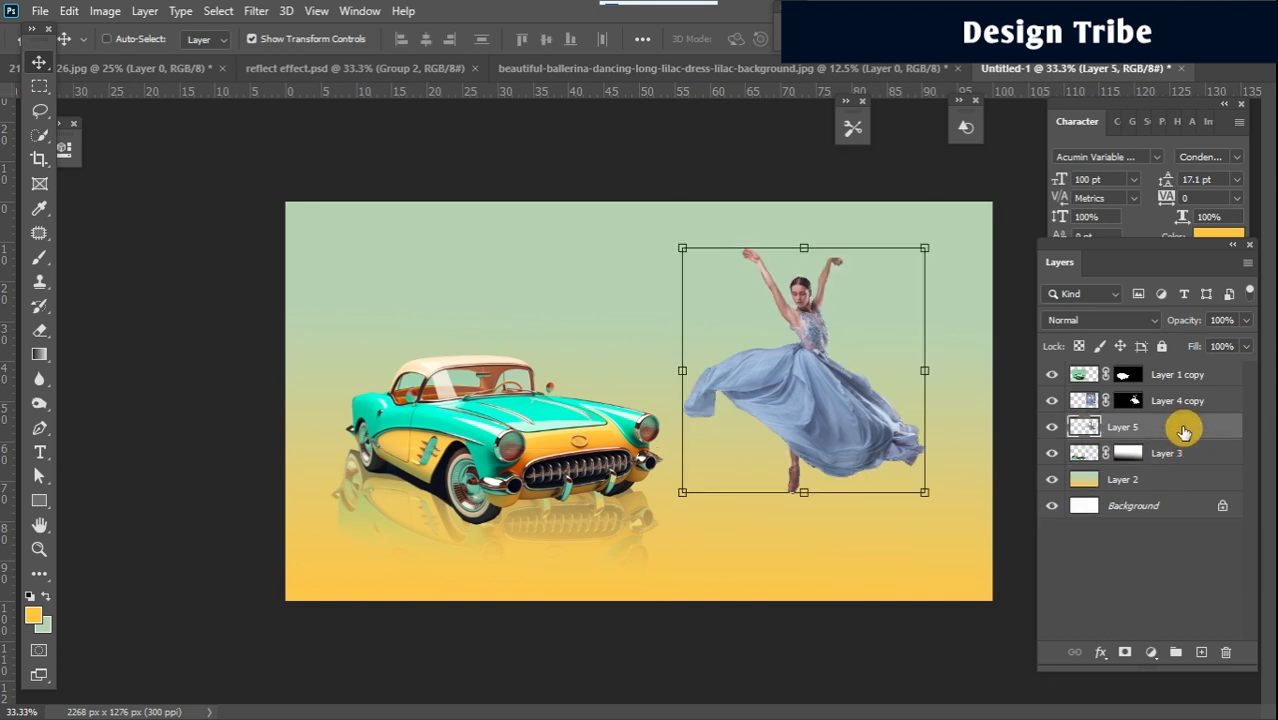
pyautogui.hotkey('ctrl', 't')
pyautogui.moveTo(845, 310); pyautogui.dragTo(847, 557)
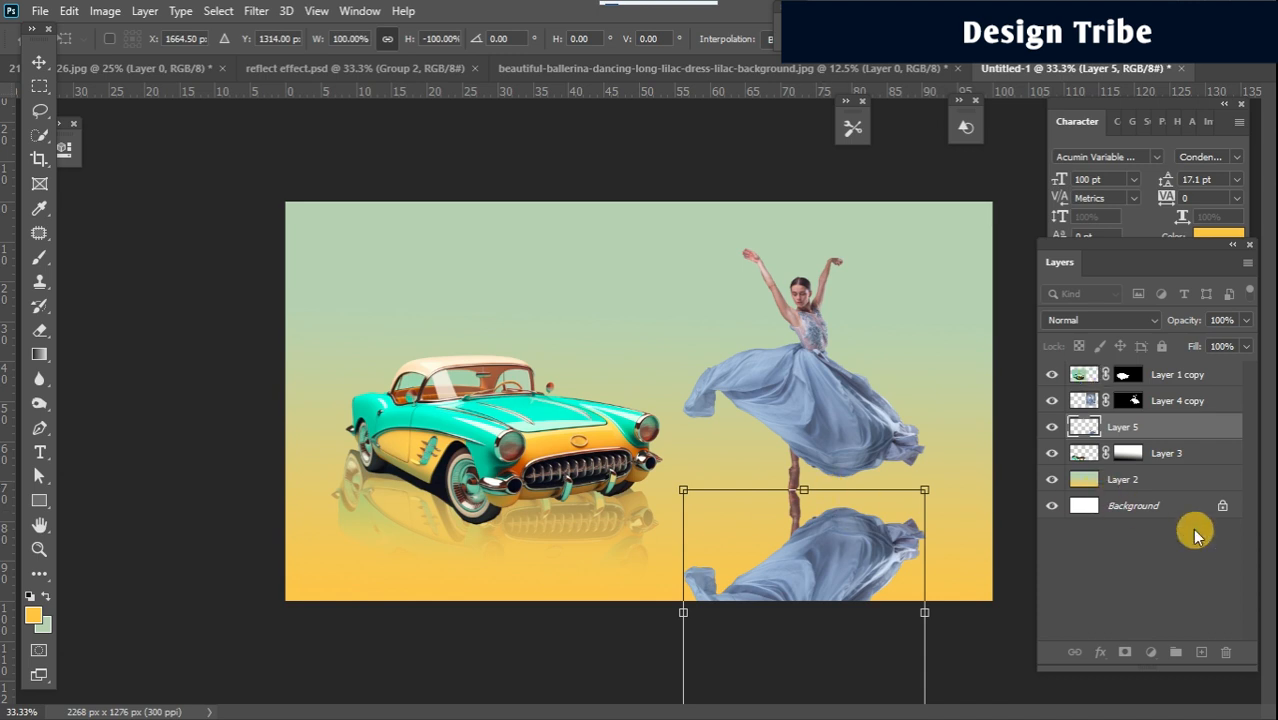
pyautogui.press('Return')
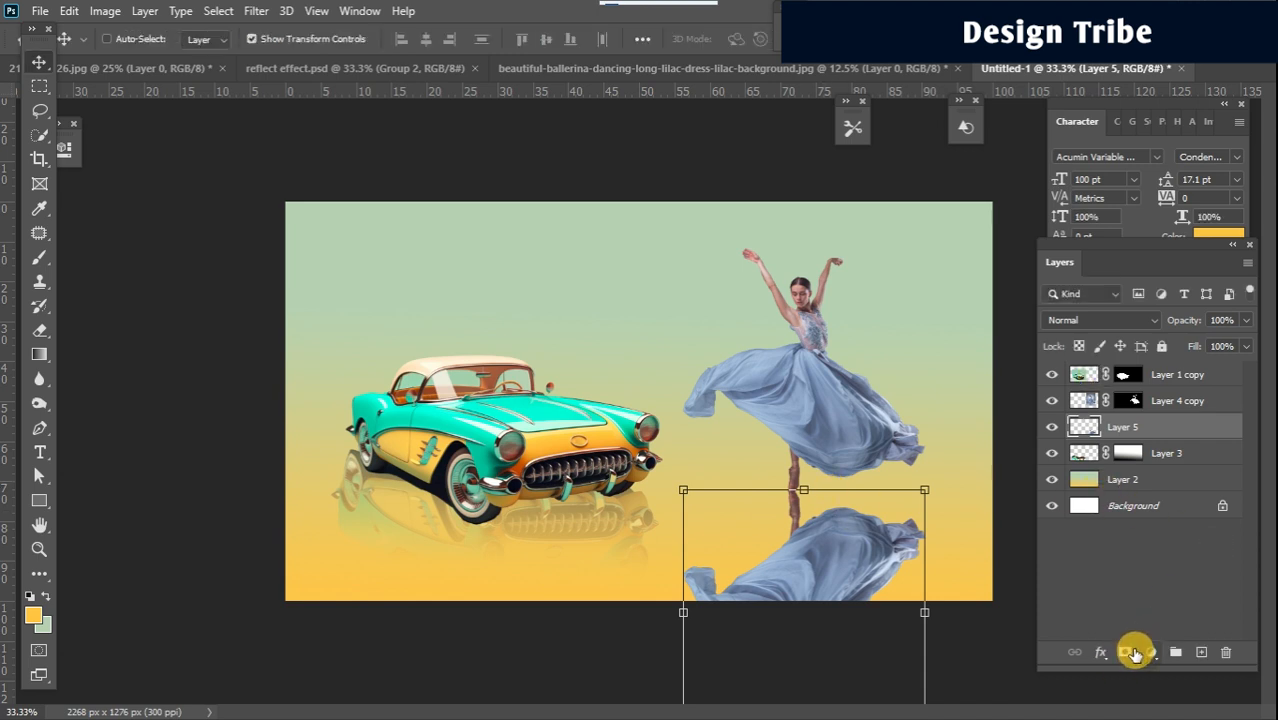
# Add a layer mask to the flipped ballerina and fade her reflection downward with white-to-black gradients
pyautogui.click(1125, 652)
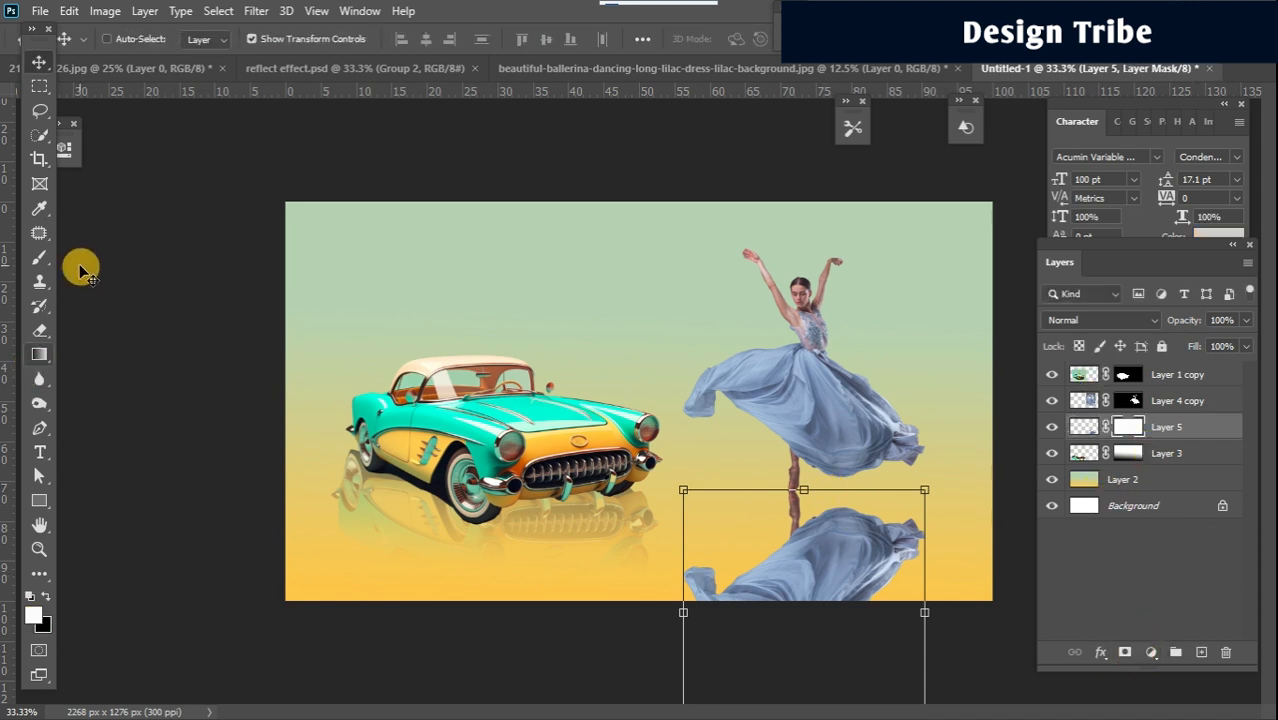
pyautogui.click(41, 257)
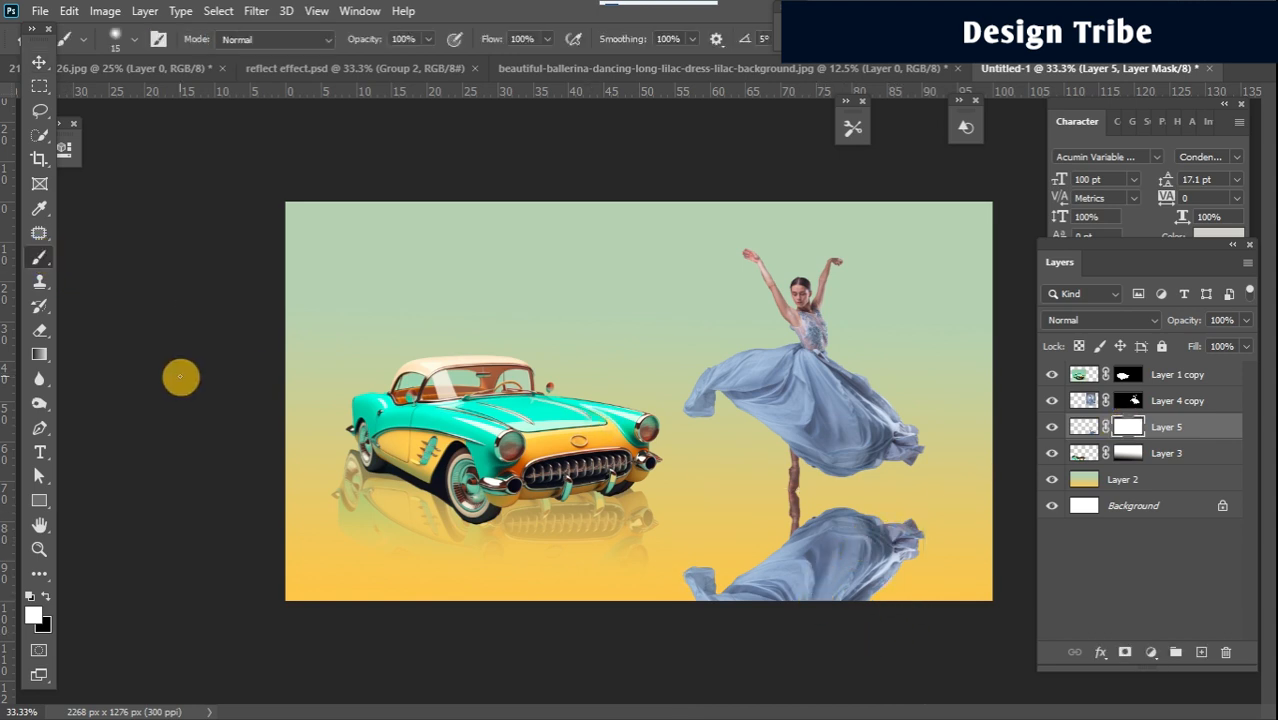
pyautogui.click(46, 353)
pyautogui.moveTo(842, 586); pyautogui.dragTo(820, 427)
pyautogui.moveTo(810, 598); pyautogui.dragTo(798, 455)
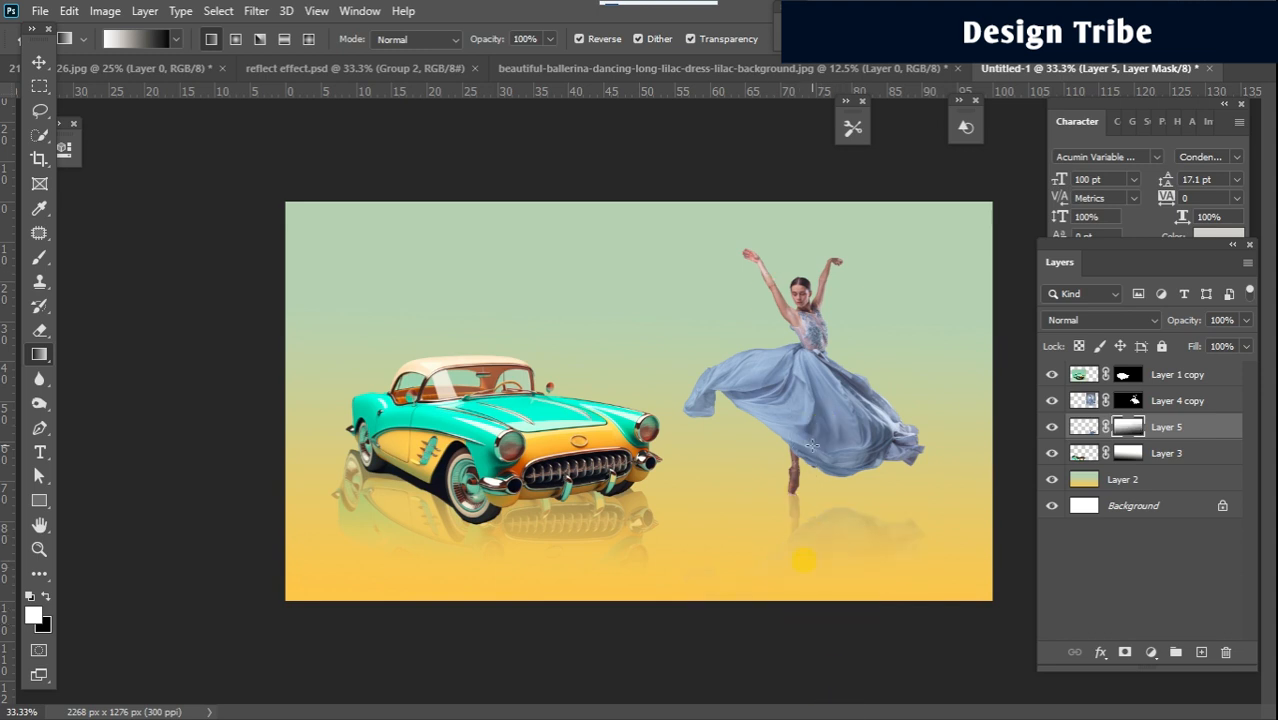
pyautogui.moveTo(797, 610); pyautogui.dragTo(825, 348)
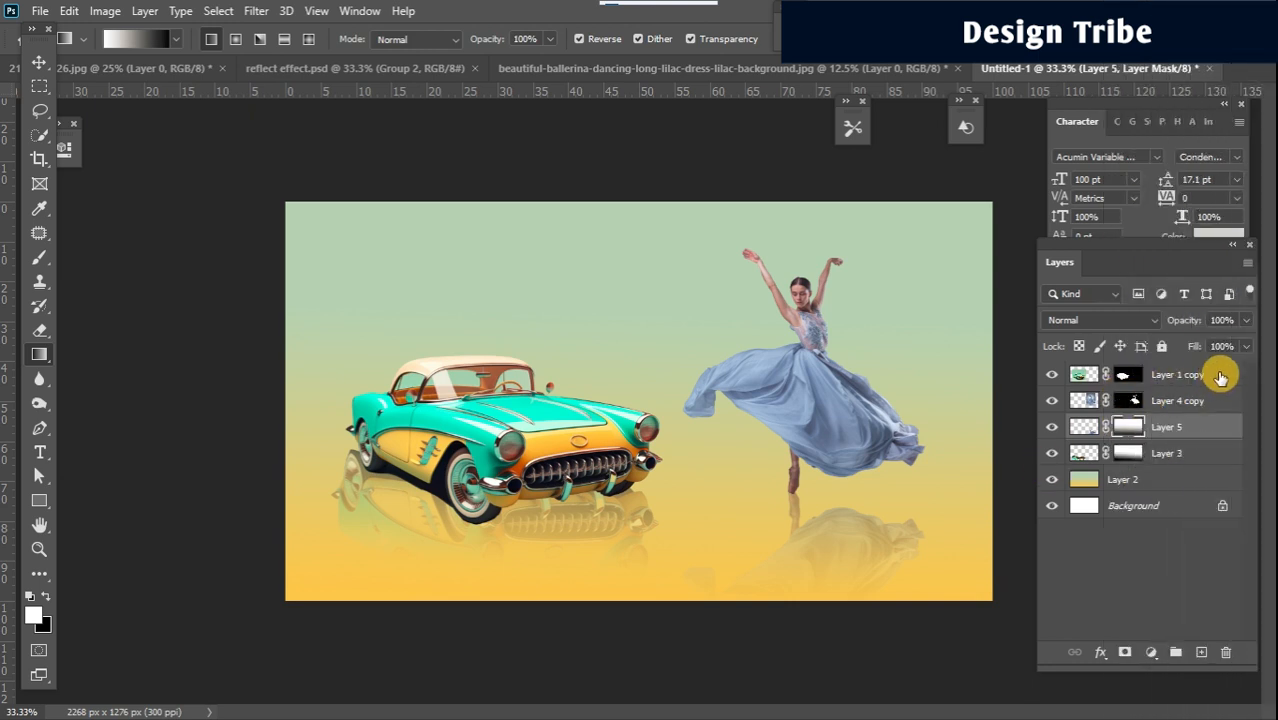
# Move the upright car layer below the ballerina's reflection and add an empty layer between the car and its reflection
pyautogui.moveTo(1222, 376); pyautogui.dragTo(1218, 447)
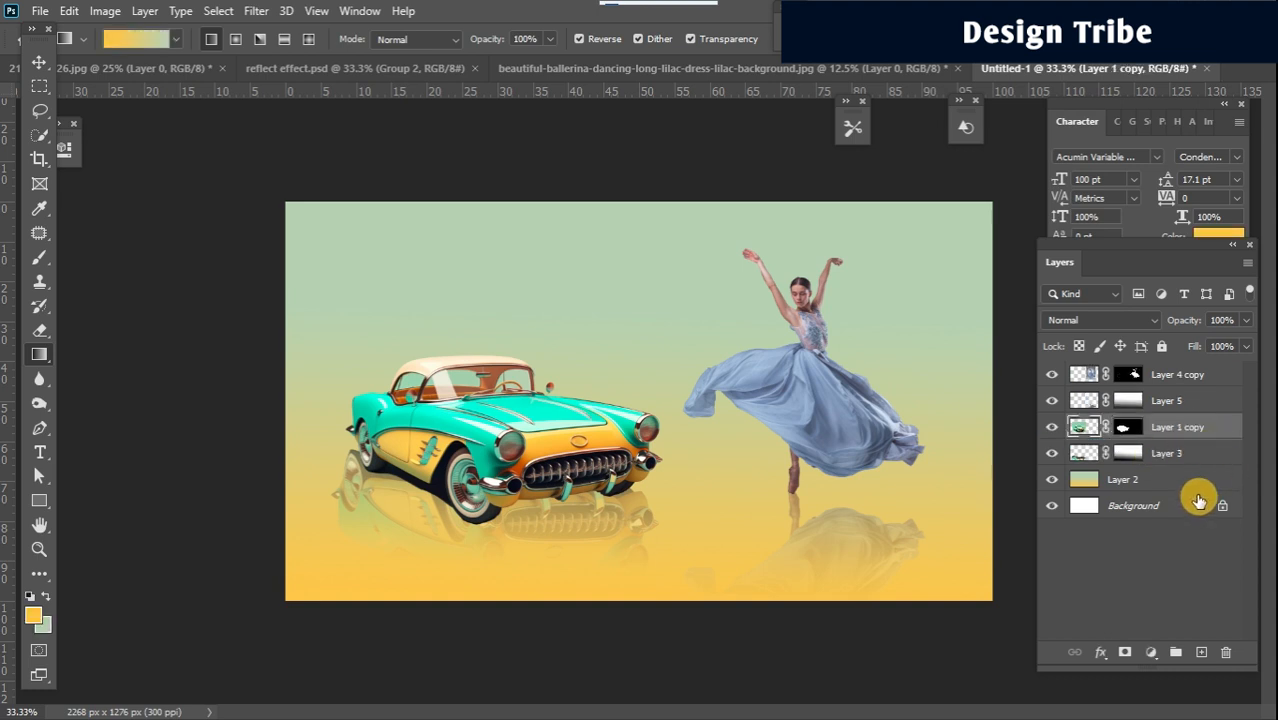
pyautogui.click(1201, 456)
pyautogui.click(1201, 652)
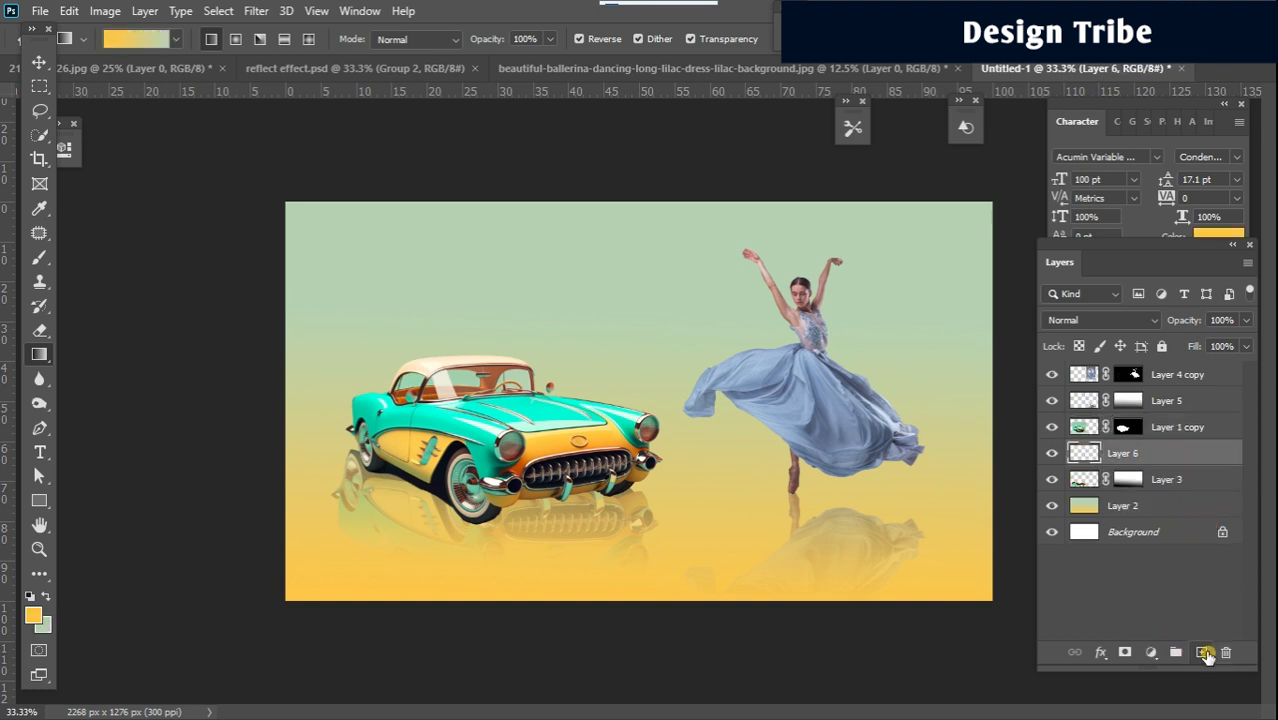
# Paint a single soft black dab behind the car on the new layer with a 1457 px brush at 20% hardness
pyautogui.press('b')
pyautogui.click(29, 598)
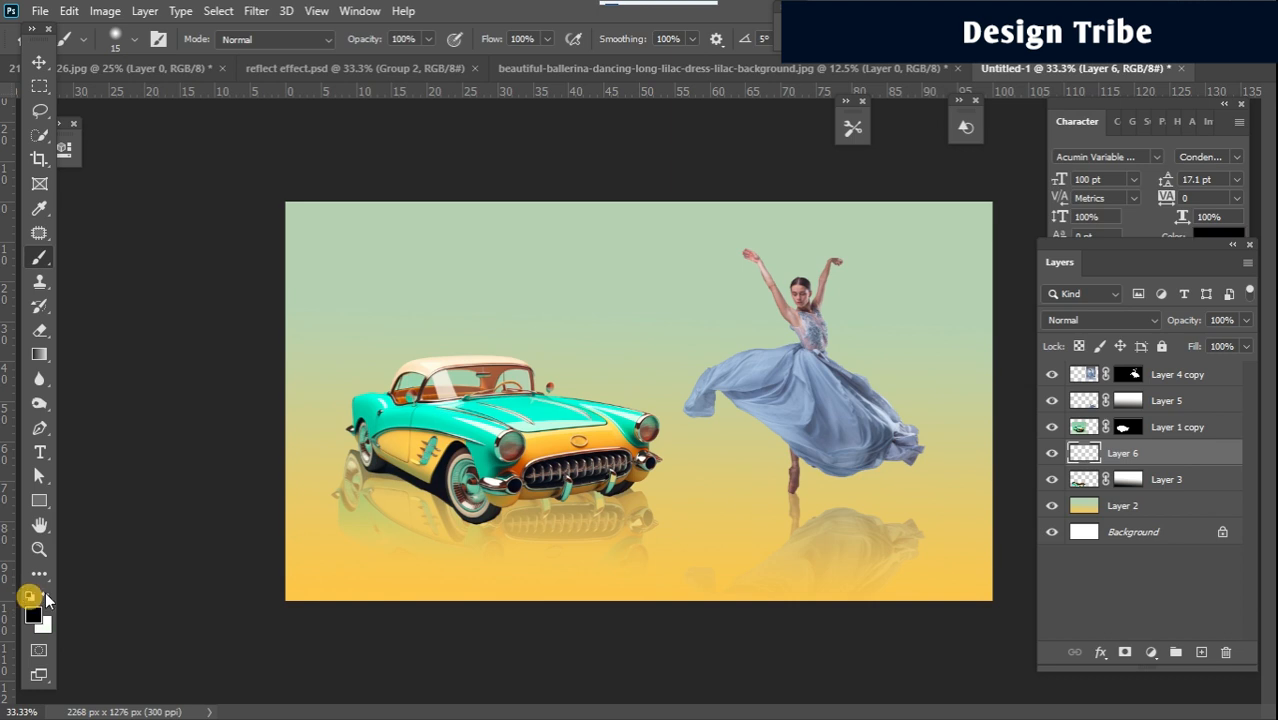
pyautogui.rightClick(678, 307)
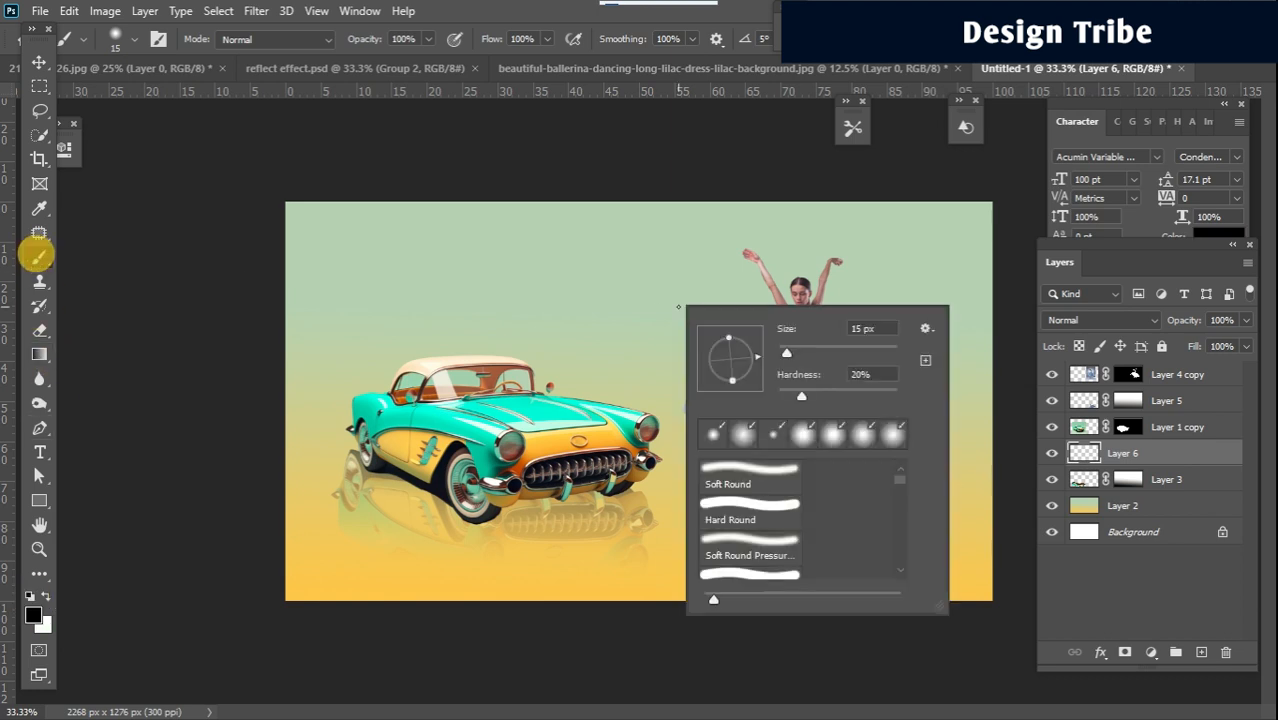
pyautogui.moveTo(795, 351); pyautogui.dragTo(887, 355)
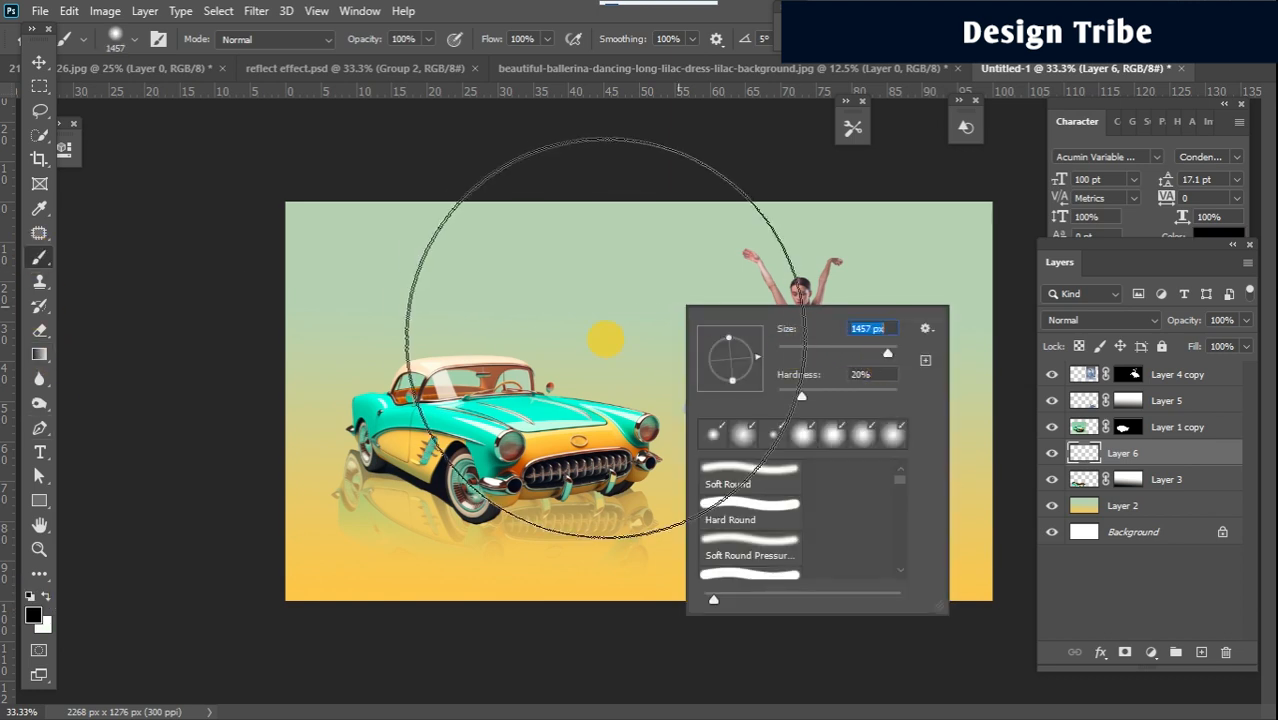
pyautogui.click(570, 390)
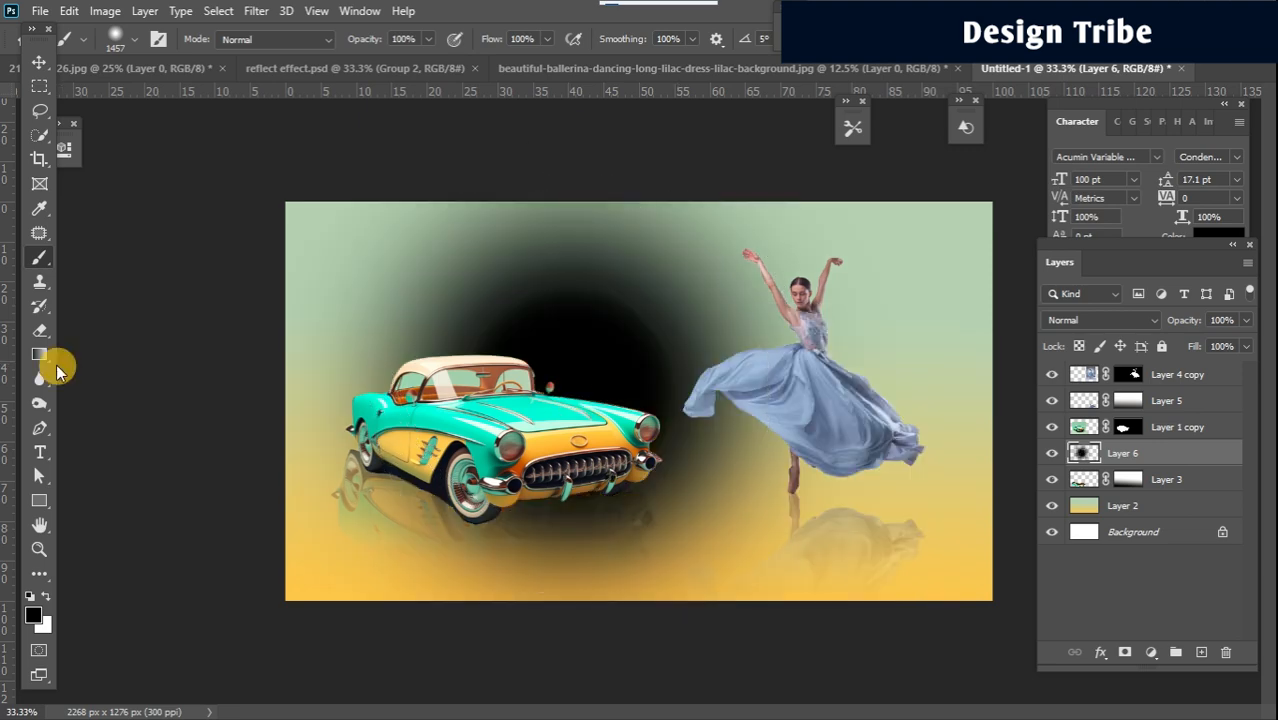
# Flatten the black dab into a thin shadow 60.34% wide and 2.97% high, rotated 3.11°, beneath the car, and apply the transform
pyautogui.hotkey('ctrl', 't')
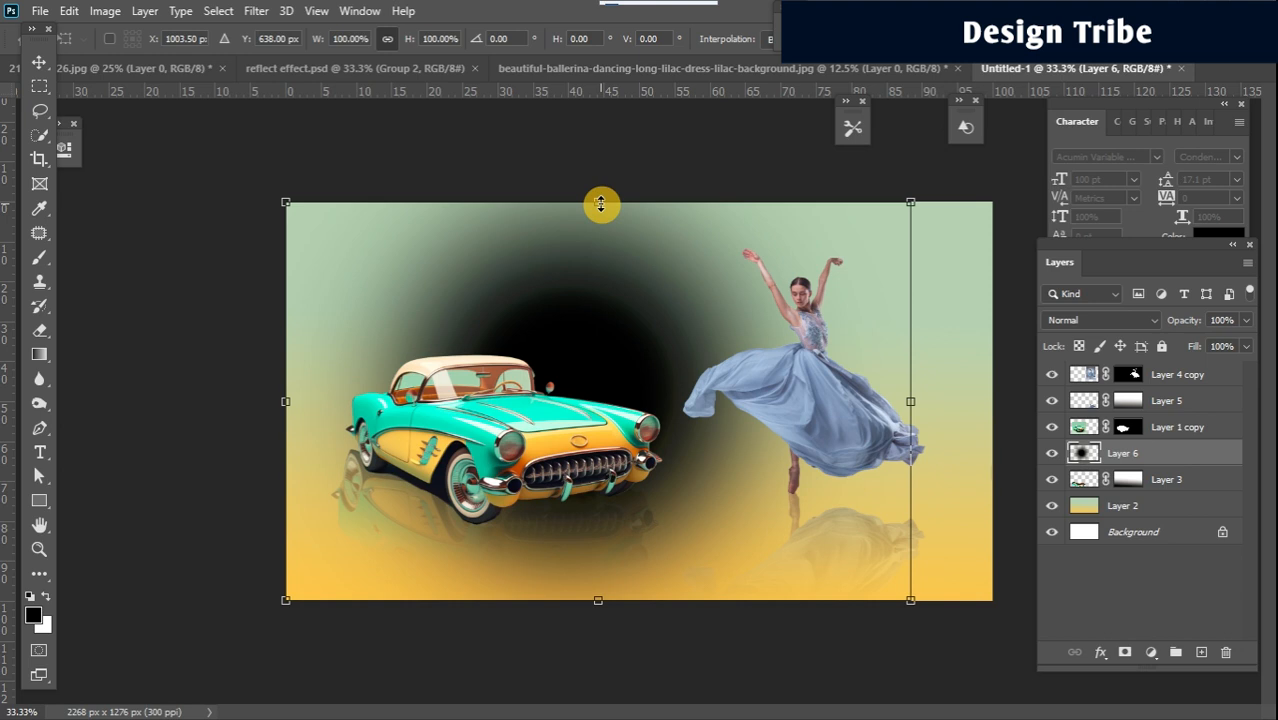
pyautogui.moveTo(599, 203); pyautogui.dragTo(546, 503)
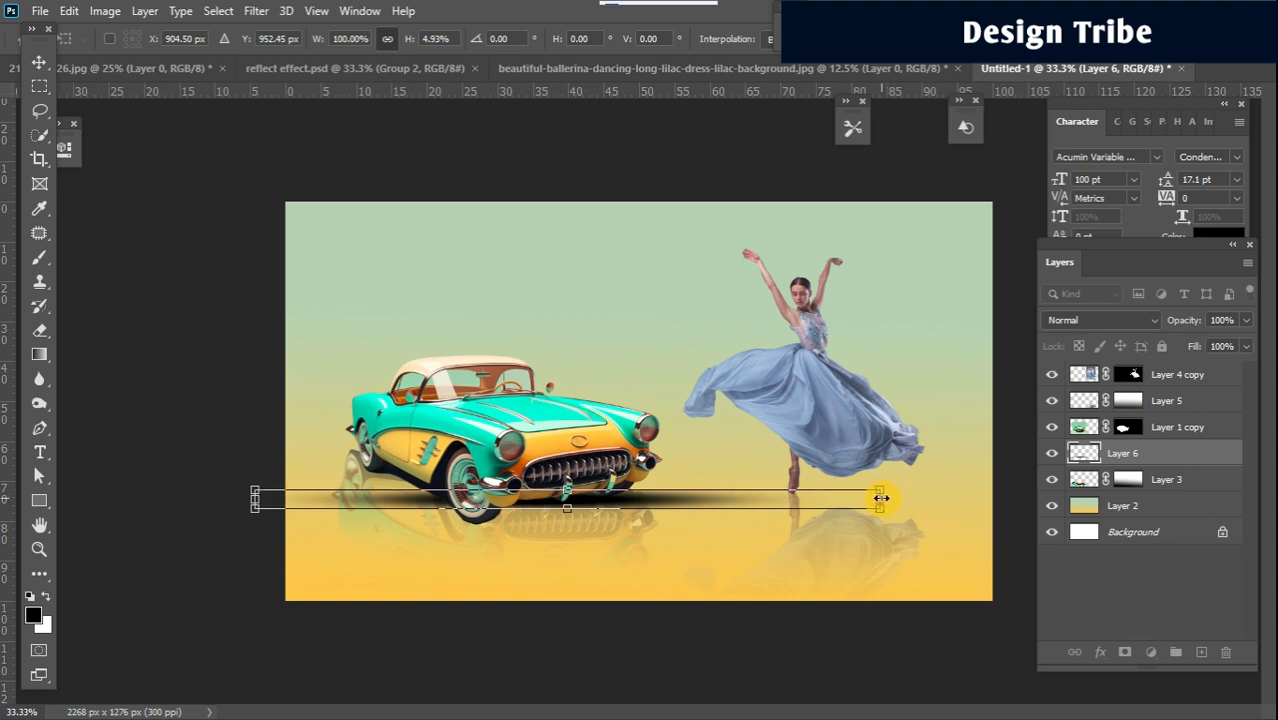
pyautogui.moveTo(880, 497); pyautogui.dragTo(696, 499)
pyautogui.moveTo(571, 491); pyautogui.dragTo(607, 497)
pyautogui.moveTo(769, 506); pyautogui.dragTo(713, 505)
pyautogui.moveTo(657, 498); pyautogui.dragTo(652, 490)
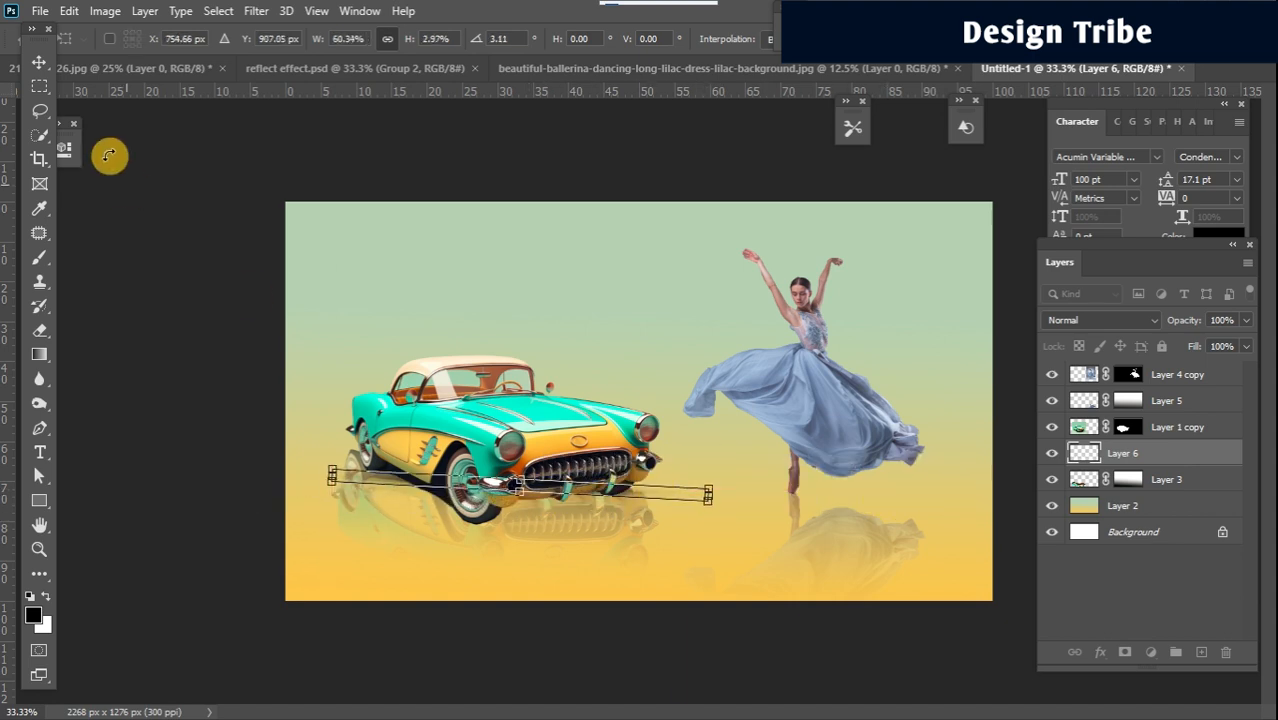
pyautogui.click(40, 87)
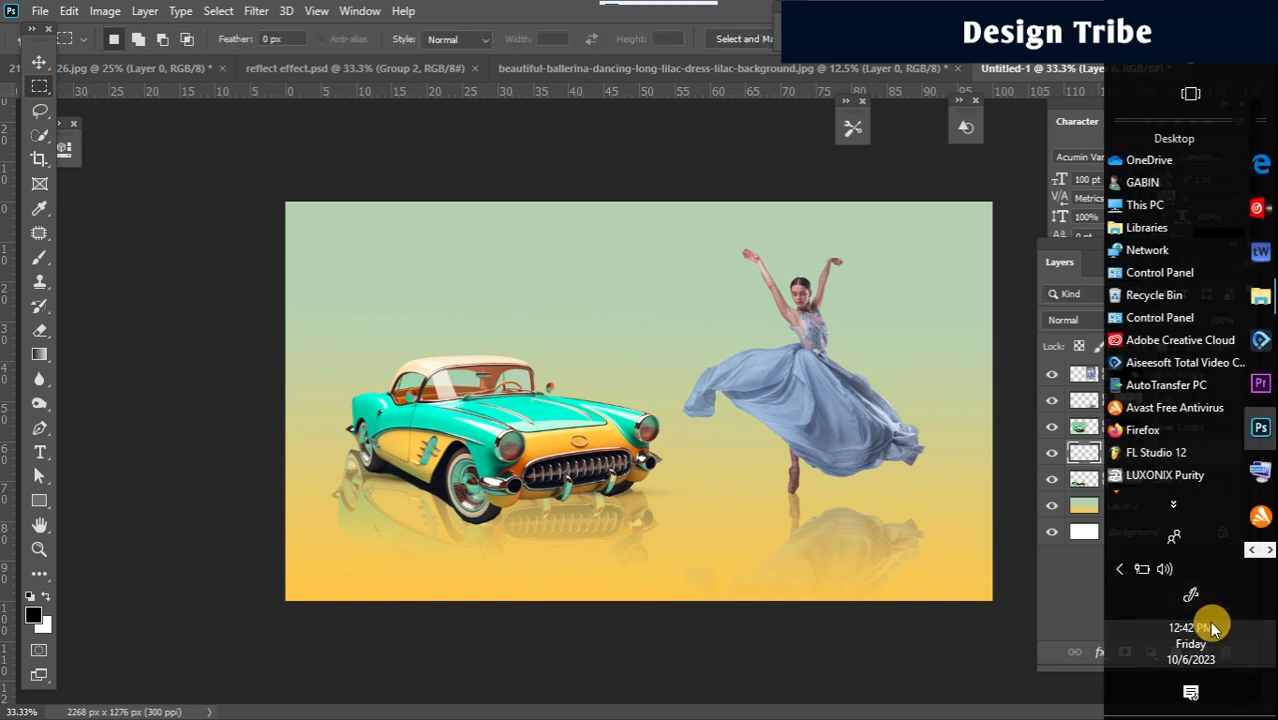
# Paint soft black shading beneath the front of the car on a new layer with a 250 px brush, and add another layer above it
pyautogui.click(1201, 652)
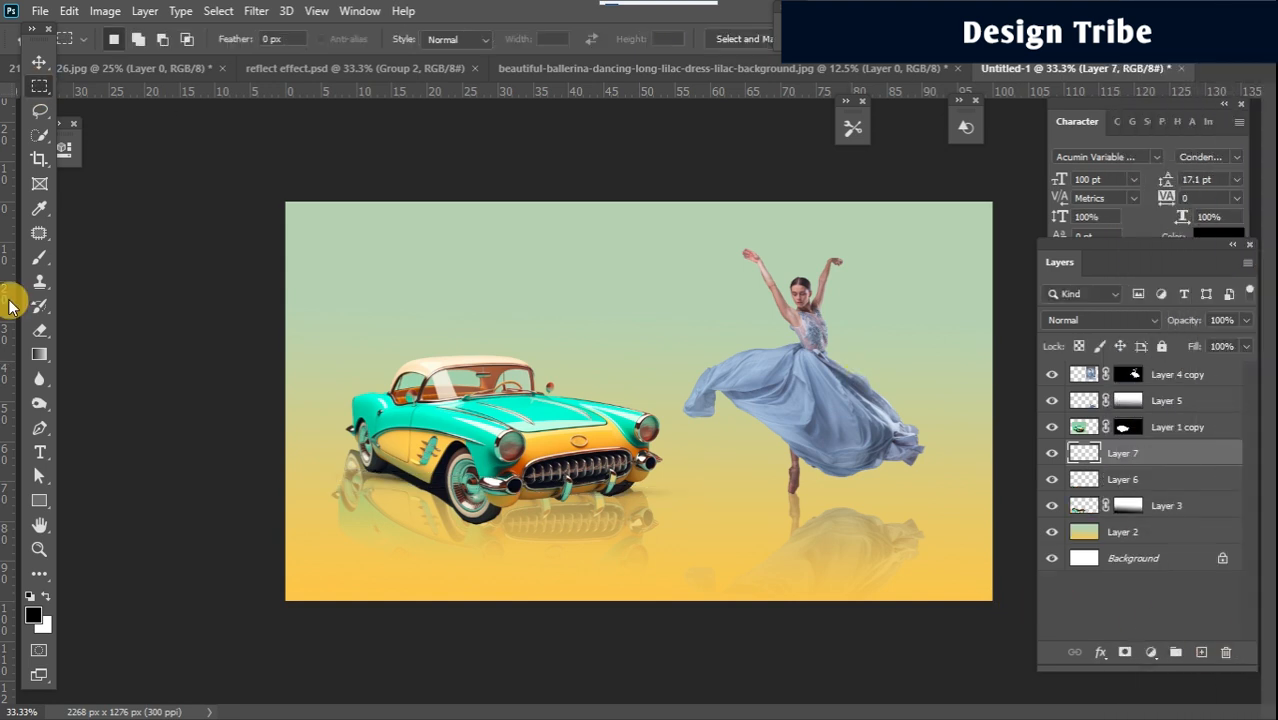
pyautogui.click(40, 258)
pyautogui.press('[')
pyautogui.press('[')
pyautogui.press('[')
pyautogui.press('[')
pyautogui.press('[')
pyautogui.press('[')
pyautogui.press('[')
pyautogui.press('[')
pyautogui.press('[')
pyautogui.press('[')
pyautogui.press('[')
pyautogui.press('[')
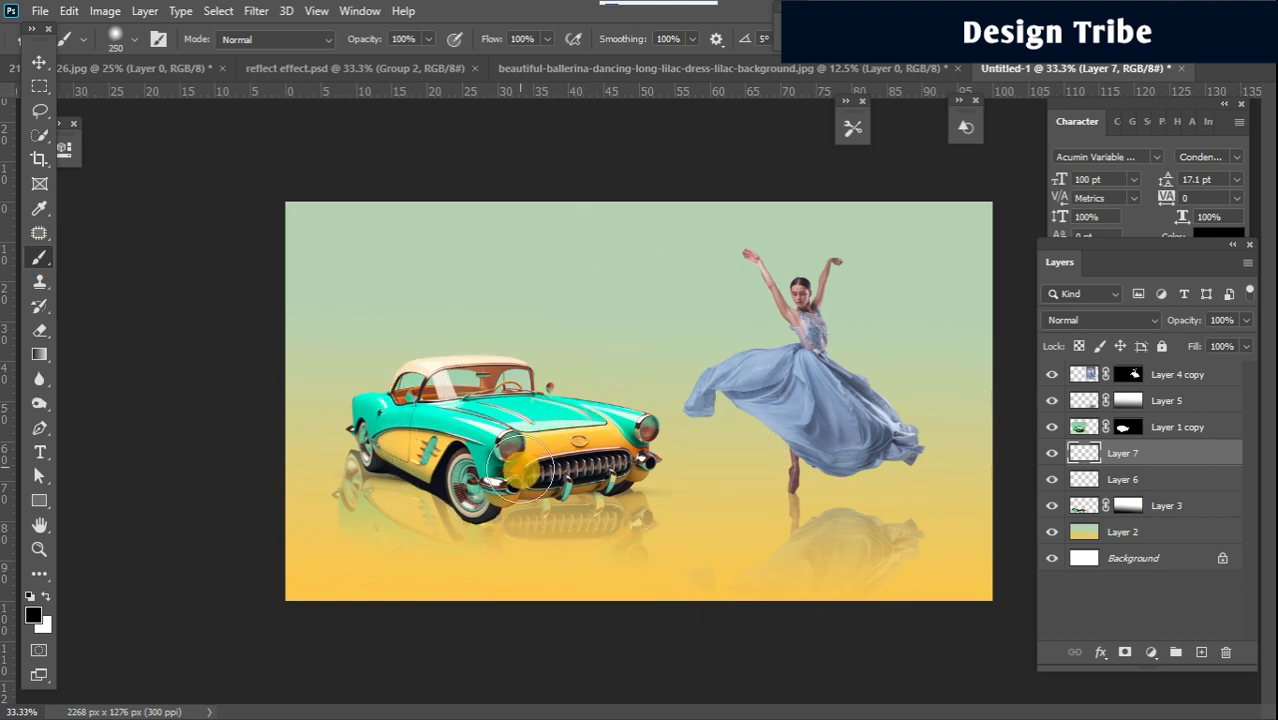
pyautogui.moveTo(499, 475)
pyautogui.mouseDown()
pyautogui.moveTo(489, 484)
pyautogui.moveTo(538, 466)
pyautogui.moveTo(564, 479)
pyautogui.moveTo(569, 462)
pyautogui.mouseUp()
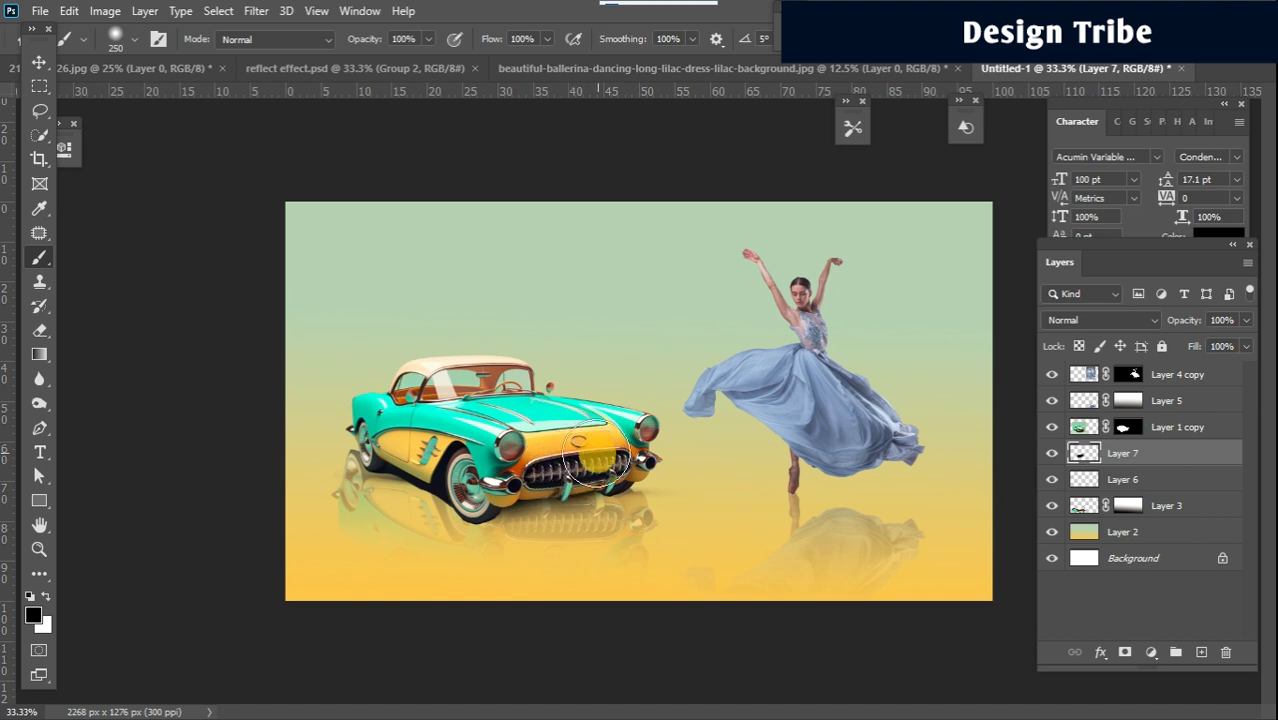
pyautogui.click(1201, 652)
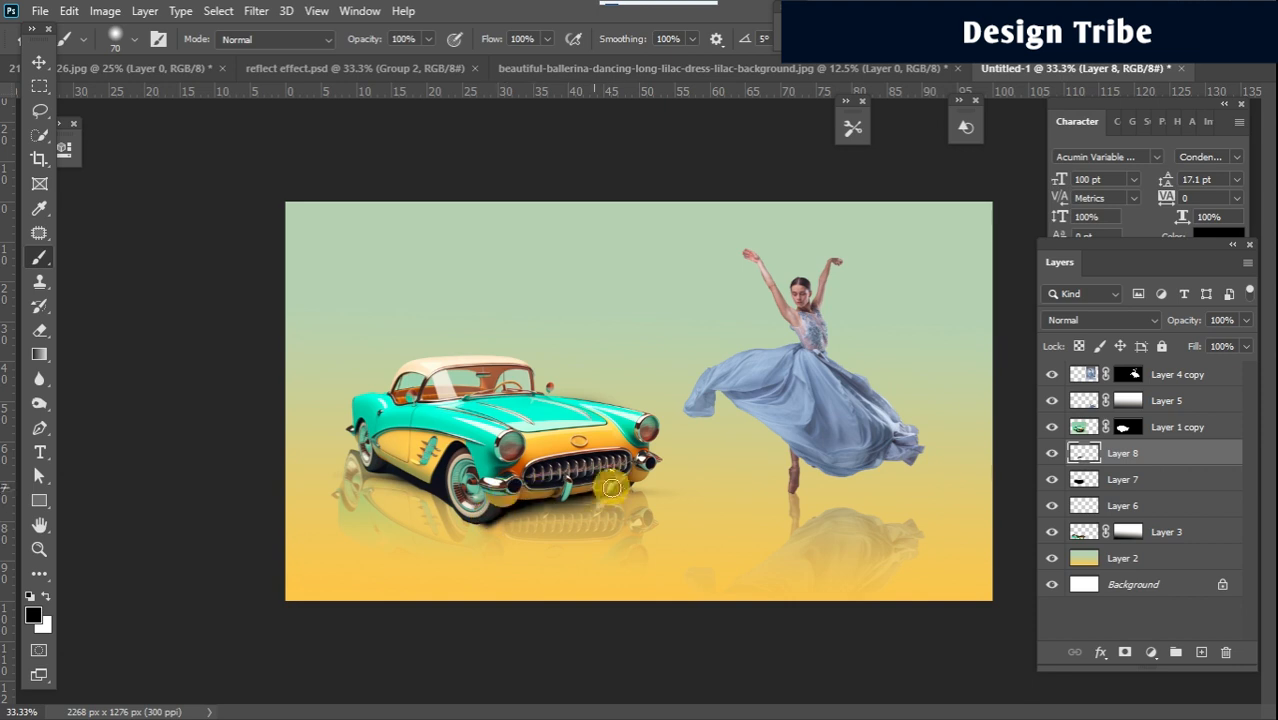
# Shift the ballerina together with her reflection horizontally closer to the car
pyautogui.press('v')
pyautogui.click(845, 414)
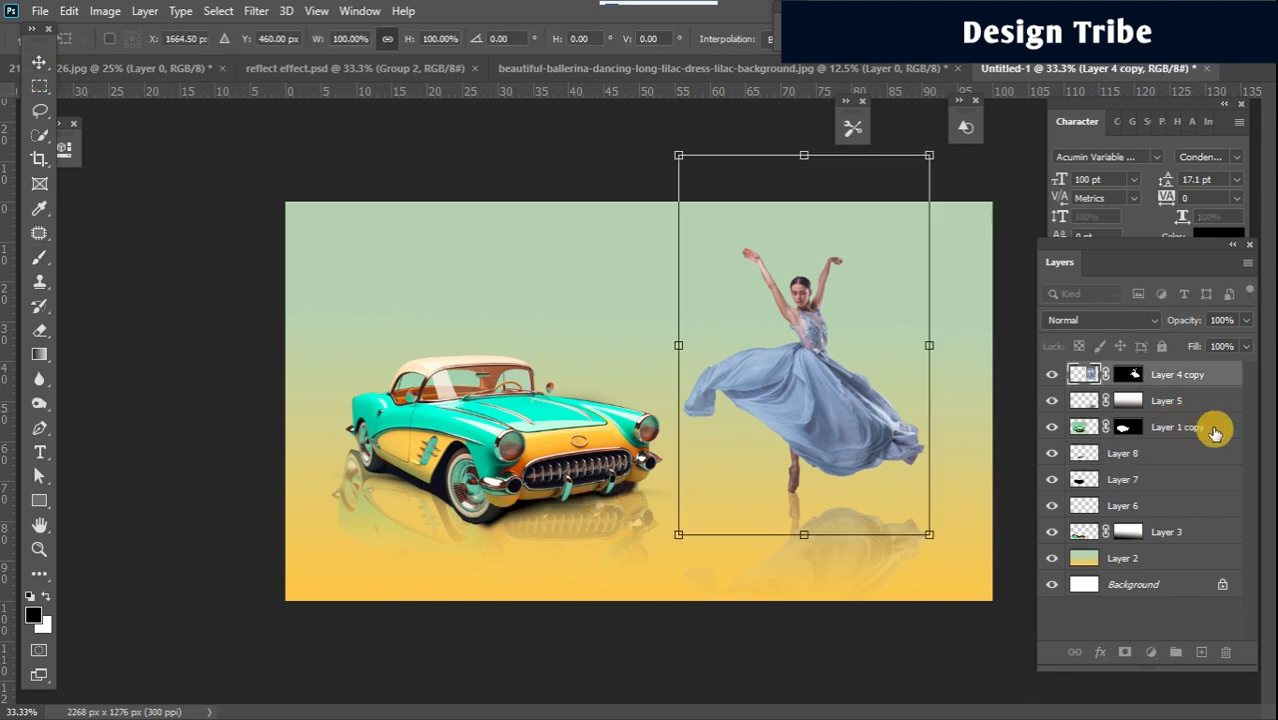
pyautogui.press('Return')
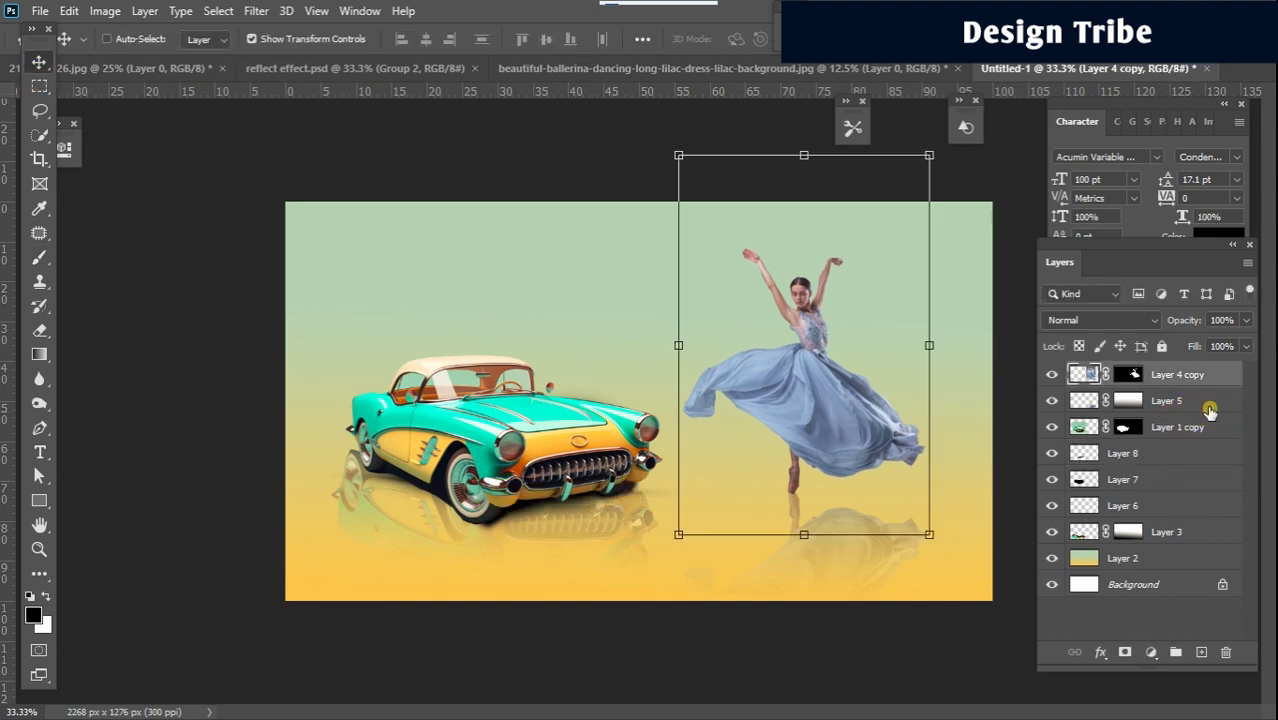
pyautogui.hotkey('shift', 'Left')
pyautogui.hotkey('shift', 'Left')
pyautogui.hotkey('shift', 'Left')
pyautogui.hotkey('shift', 'Left')
pyautogui.hotkey('shift', 'Left')
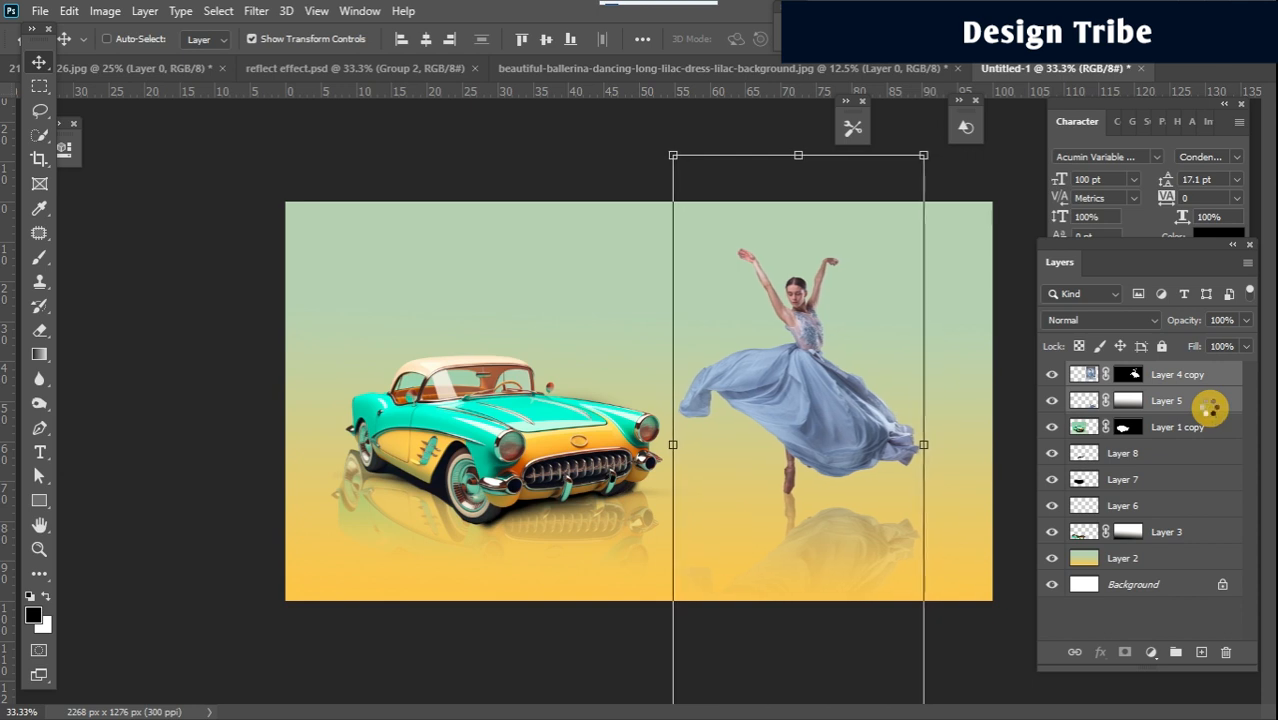
pyautogui.hotkey('shift', 'Left')
pyautogui.hotkey('shift', 'Left')
pyautogui.hotkey('shift', 'Left')
pyautogui.hotkey('shift', 'Left')
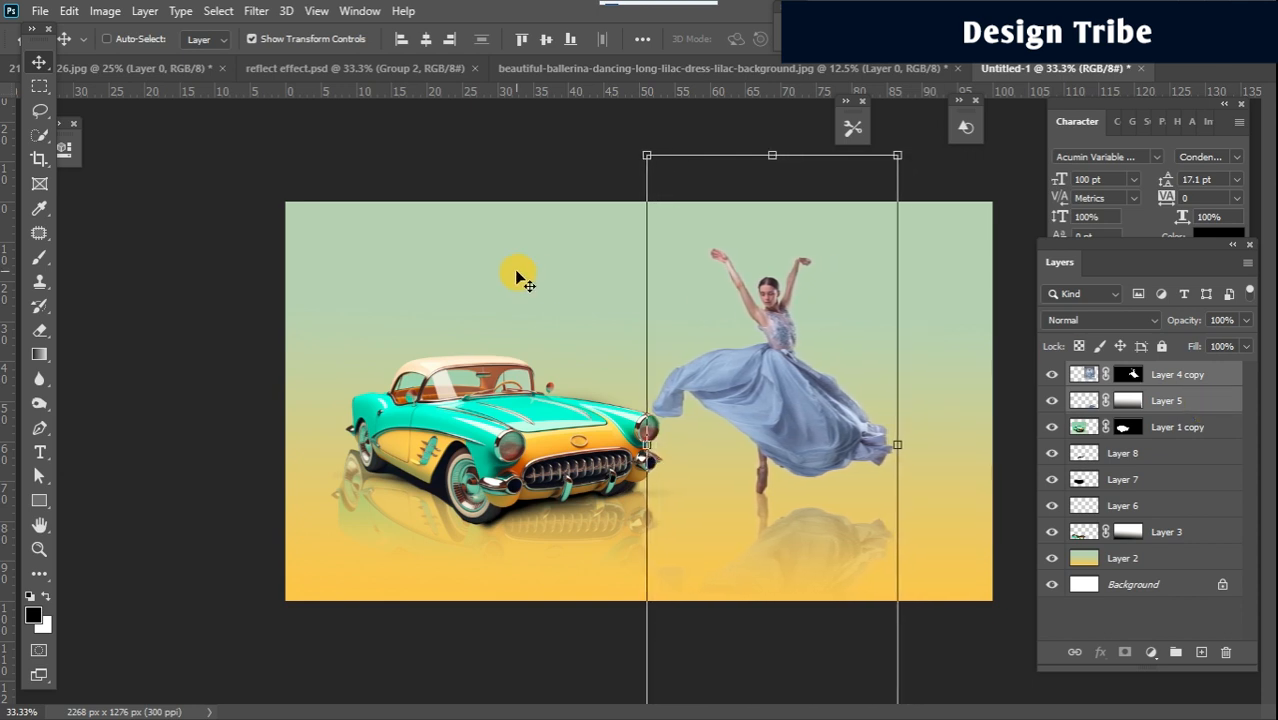
# Hide the ballerina layer and her reflection layer
pyautogui.click(38, 86)
pyautogui.click(40, 476)
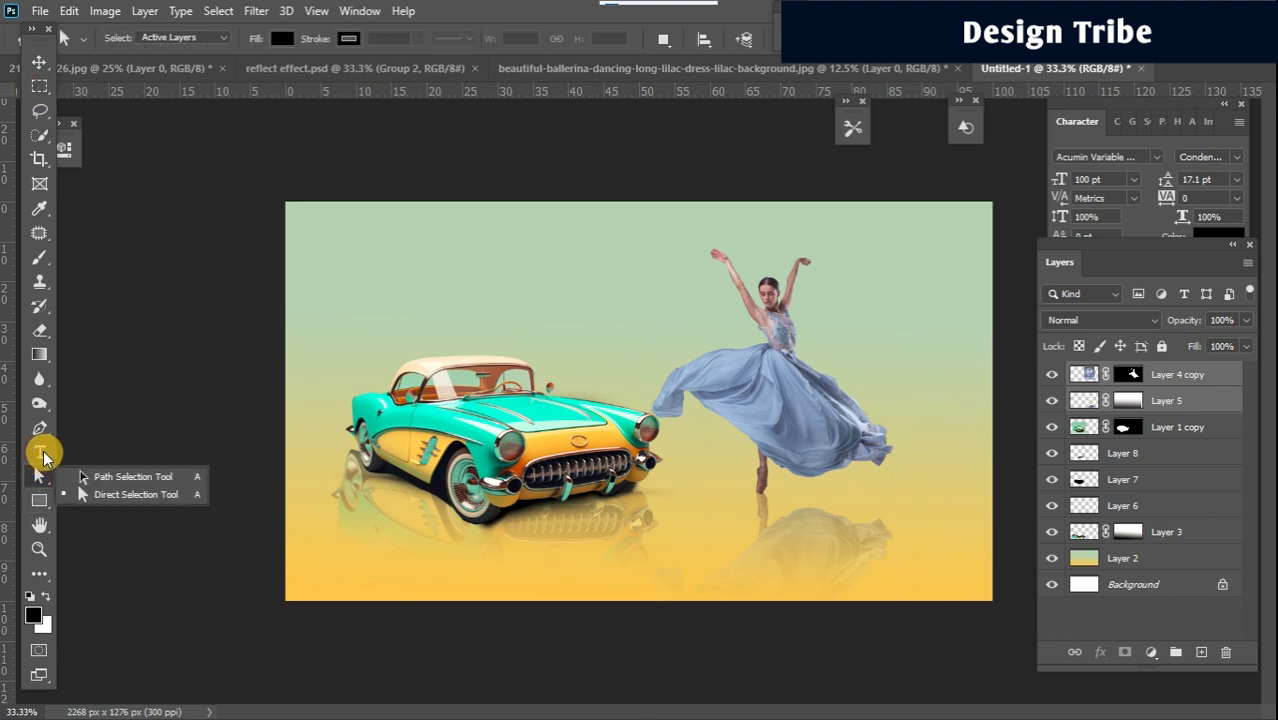
pyautogui.click(41, 453)
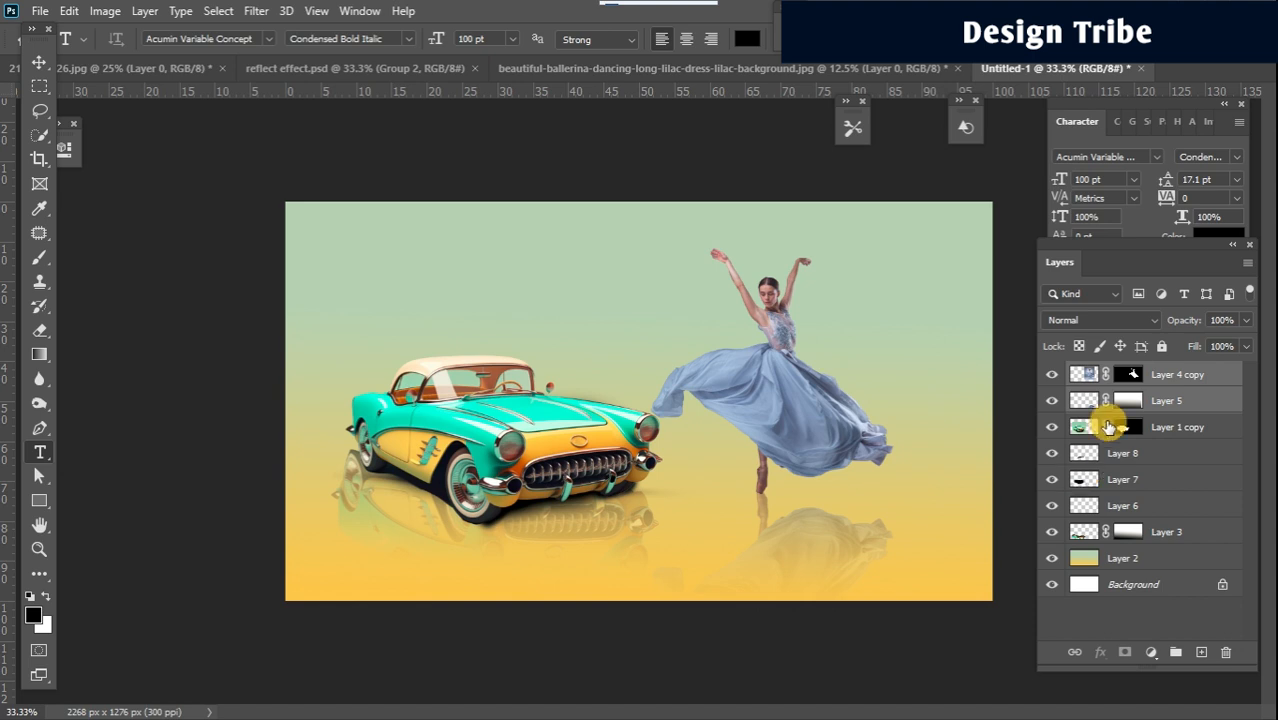
pyautogui.click(1052, 375)
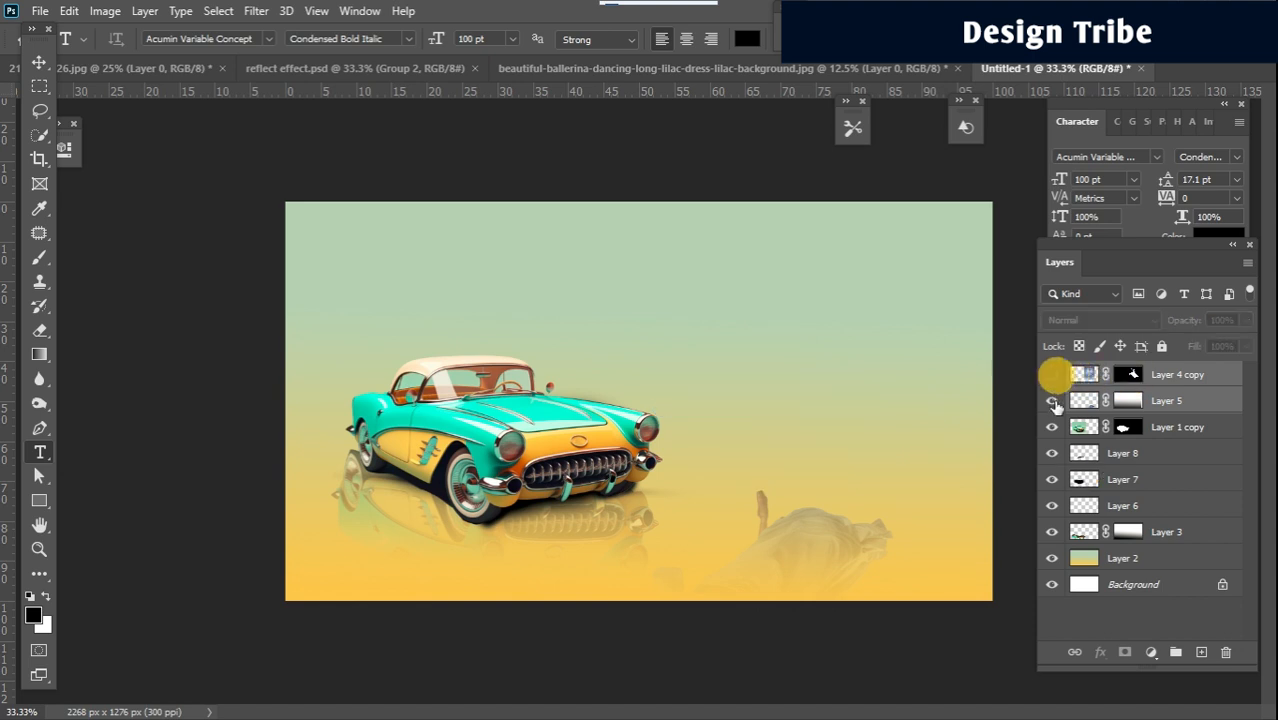
pyautogui.click(1052, 400)
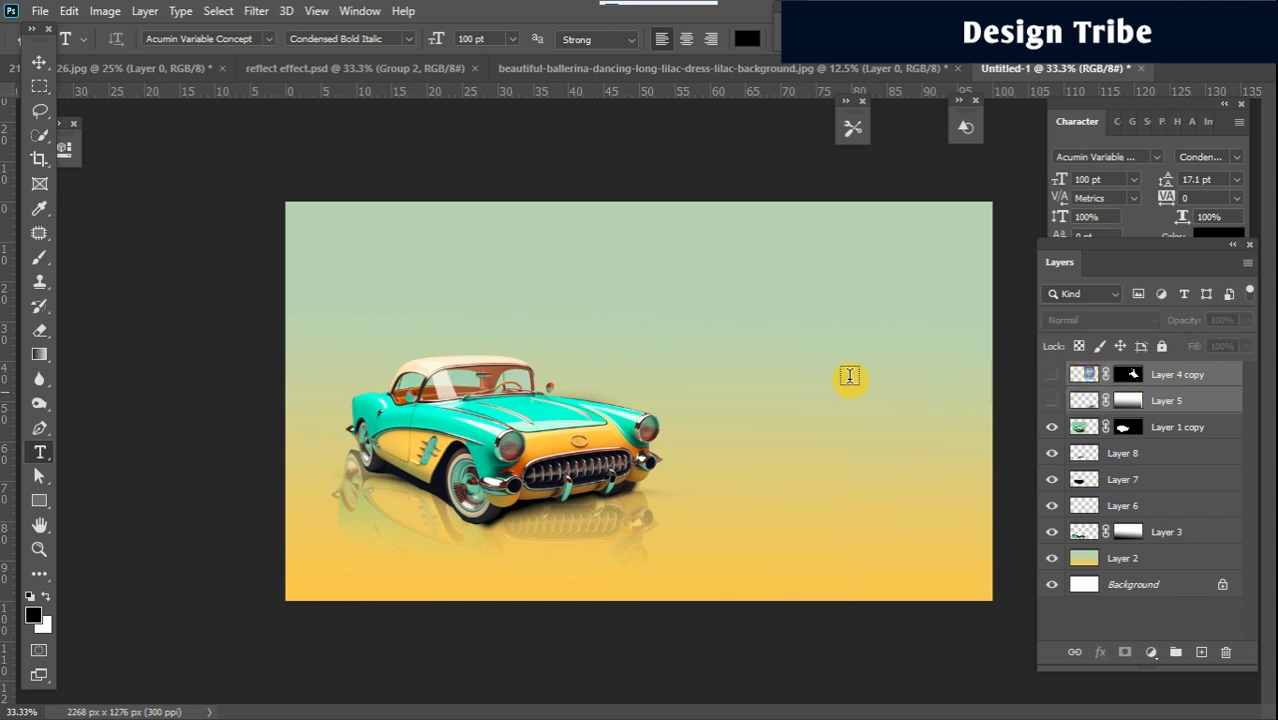
# Add the white text "EFFECT" in Acumin Variable Concept Condensed Black beside the car's front, scaled to 83.16%
pyautogui.click(46, 597)
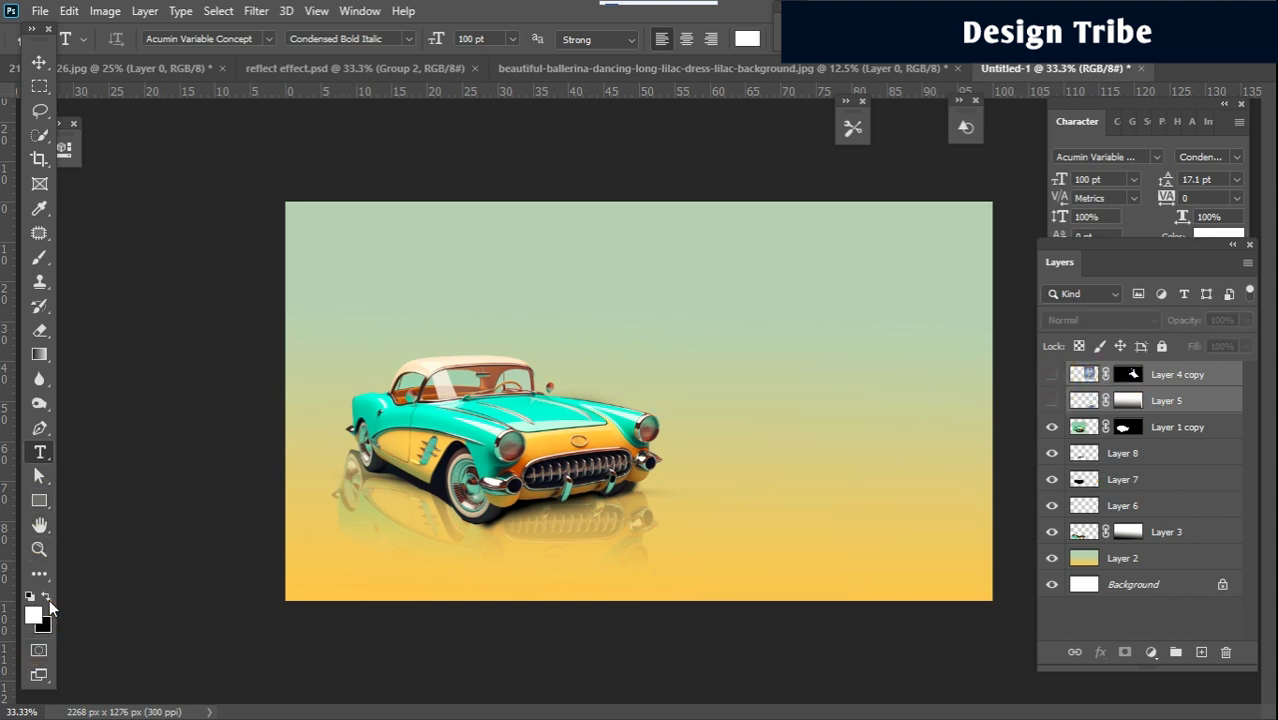
pyautogui.click(698, 343)
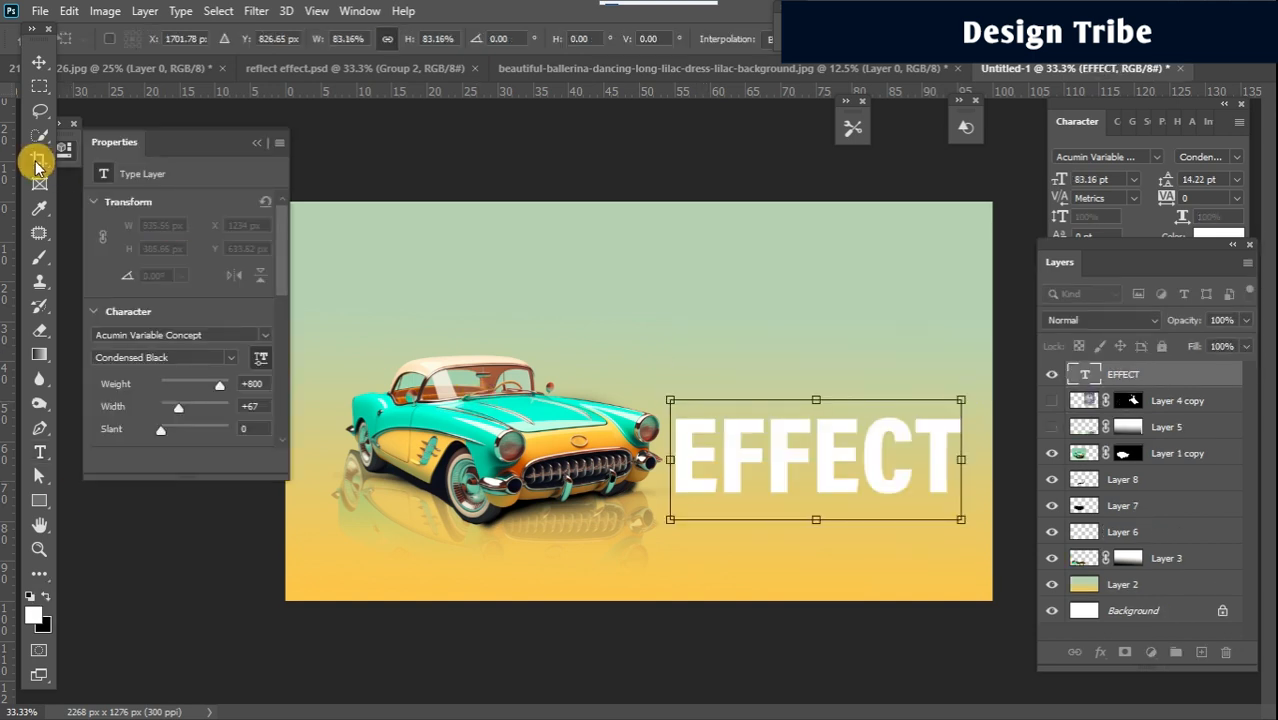
pyautogui.click(40, 66)
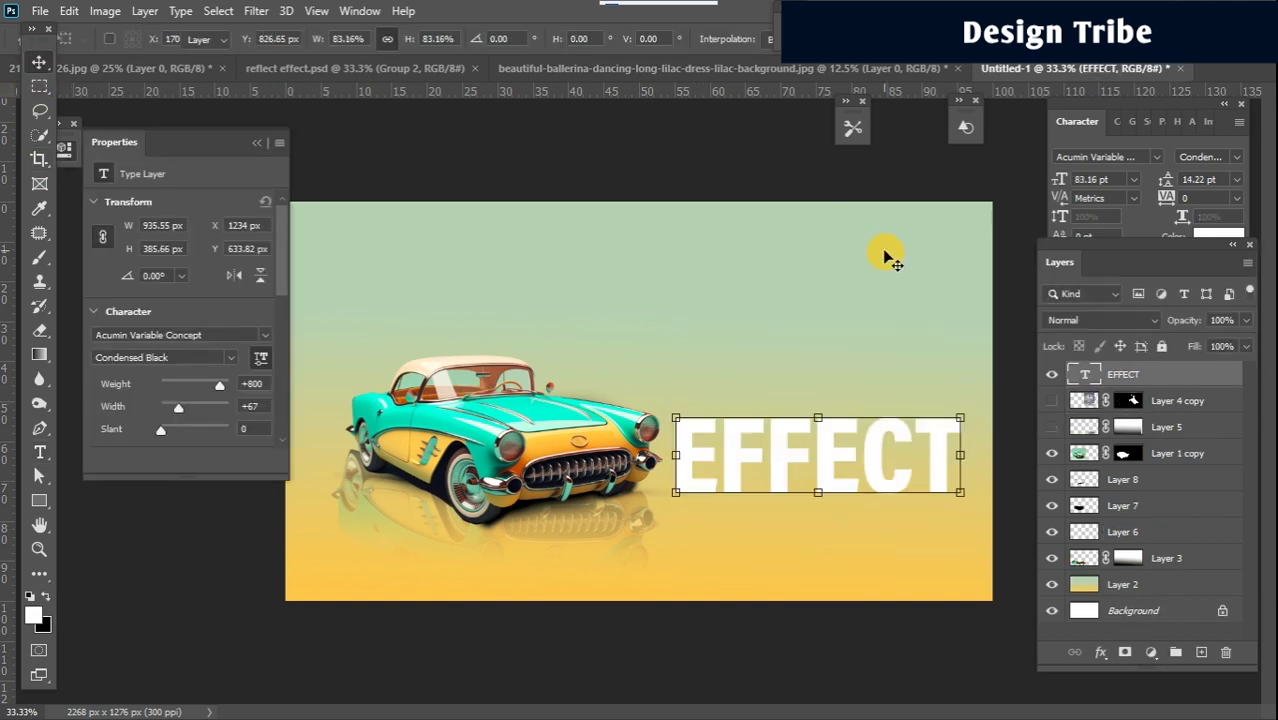
# Duplicate the EFFECT text layer and add a layer mask to the original text beneath the copy
pyautogui.hotkey('ctrl', 'j')
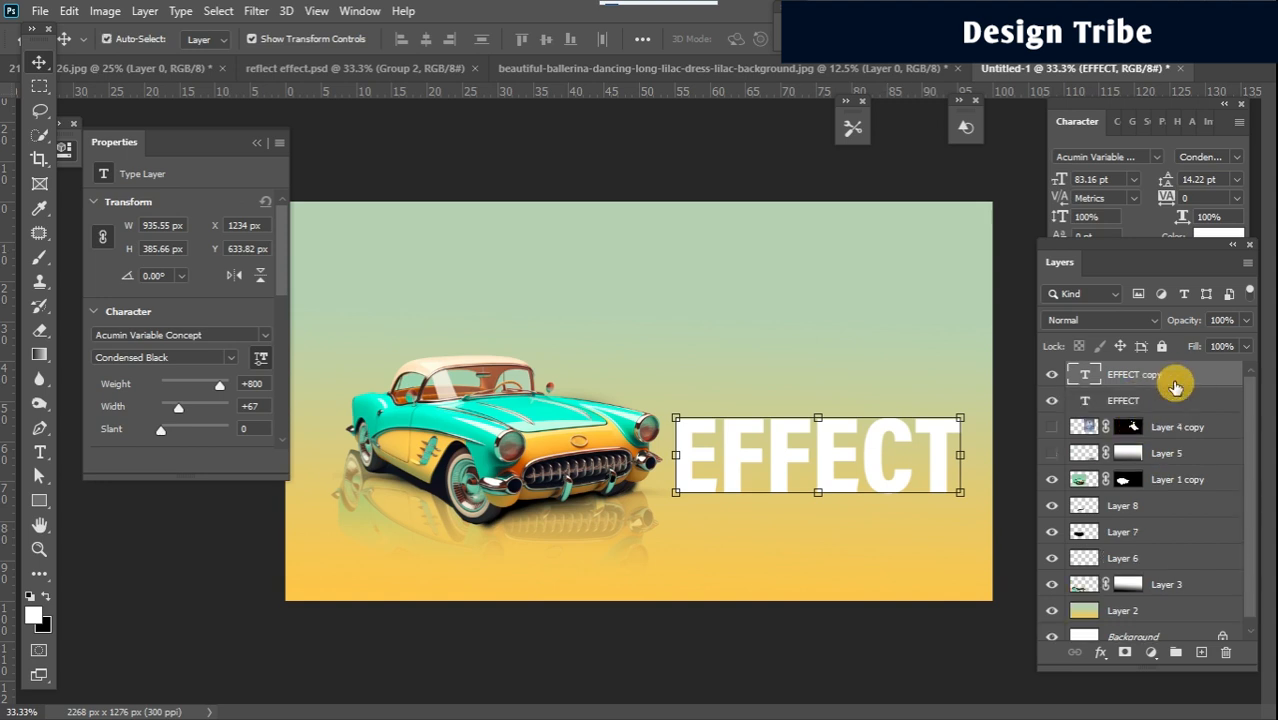
pyautogui.click(1165, 400)
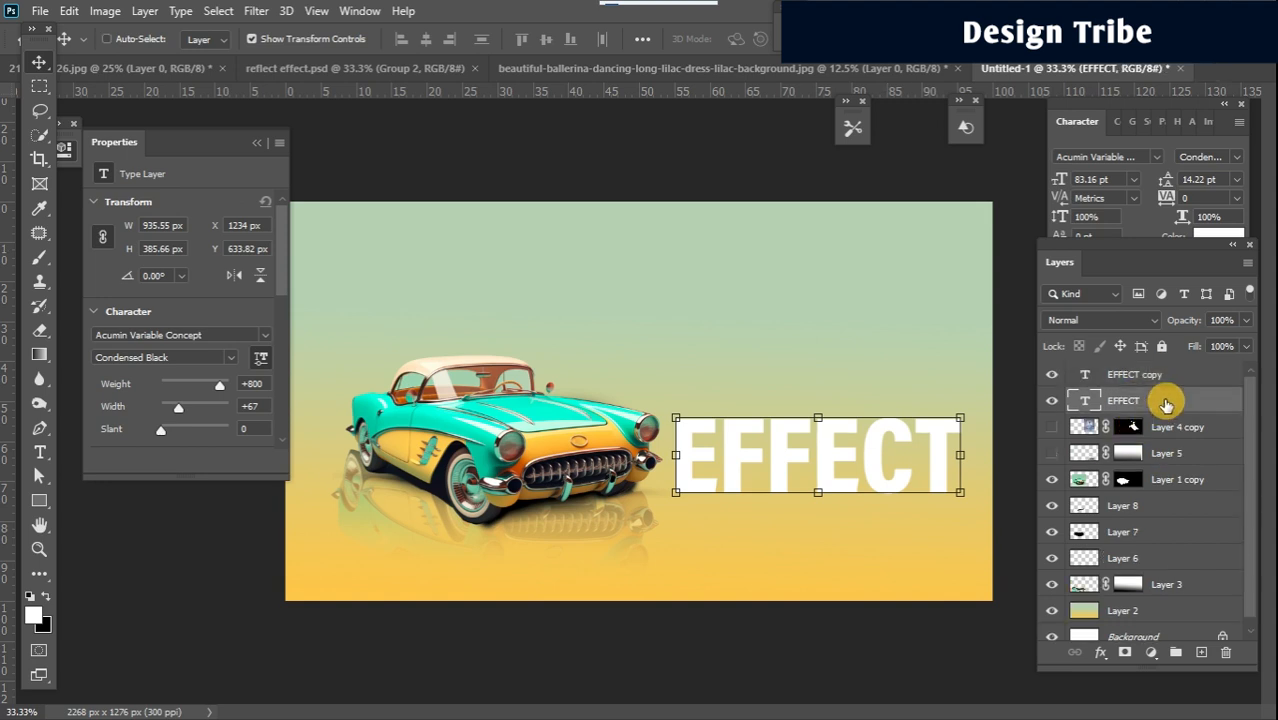
pyautogui.click(1124, 652)
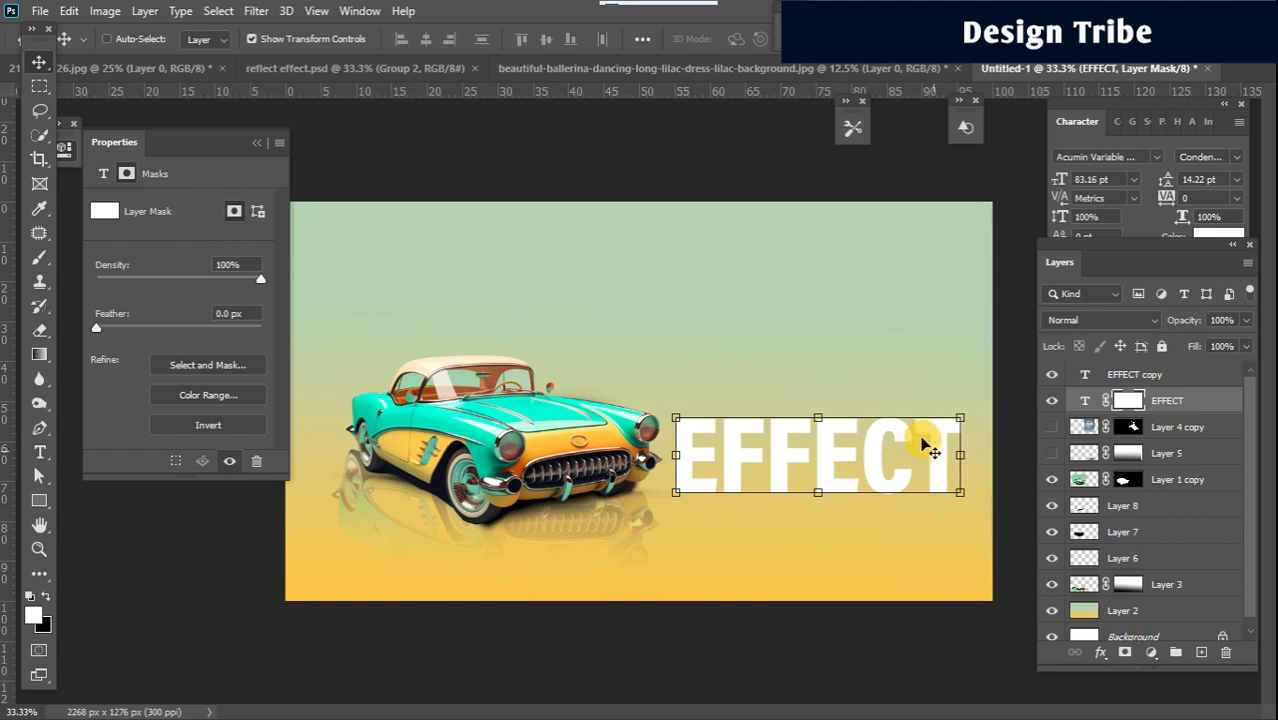
# Flip the masked EFFECT text vertically and move it down directly beneath the upright word as its mirror image
pyautogui.hotkey('ctrl', 't')
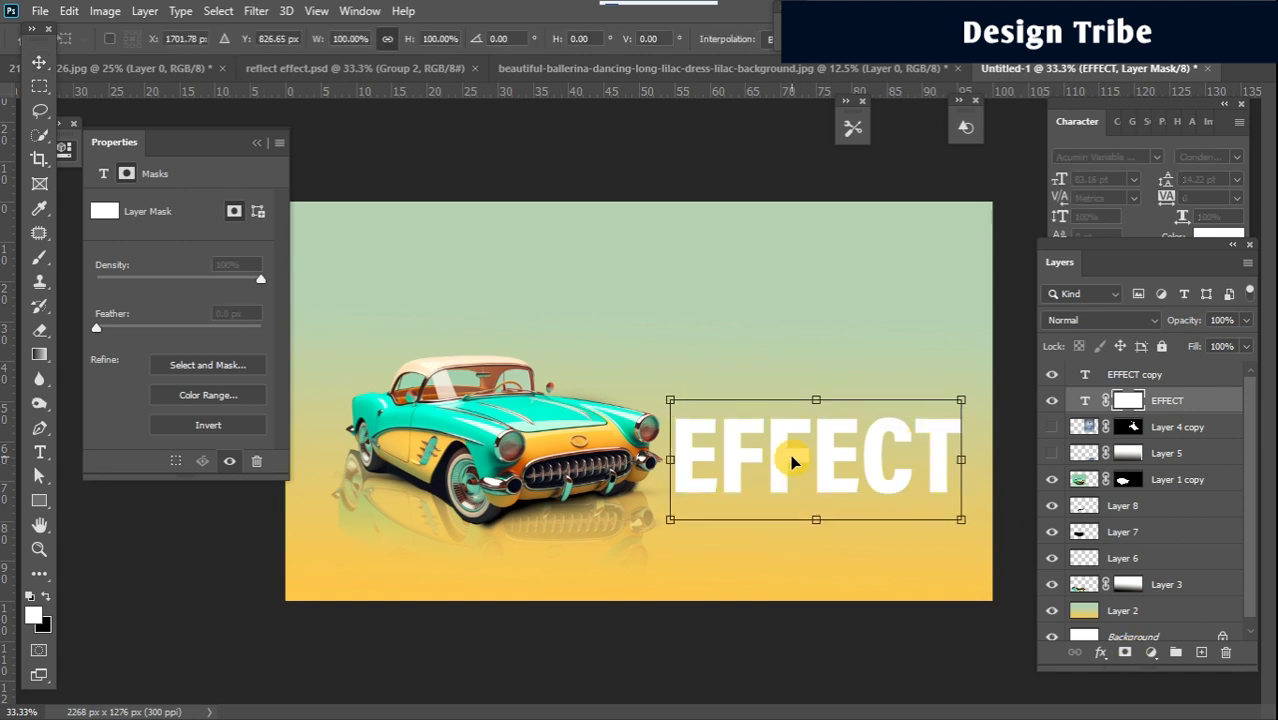
pyautogui.rightClick(792, 452)
pyautogui.click(838, 446)
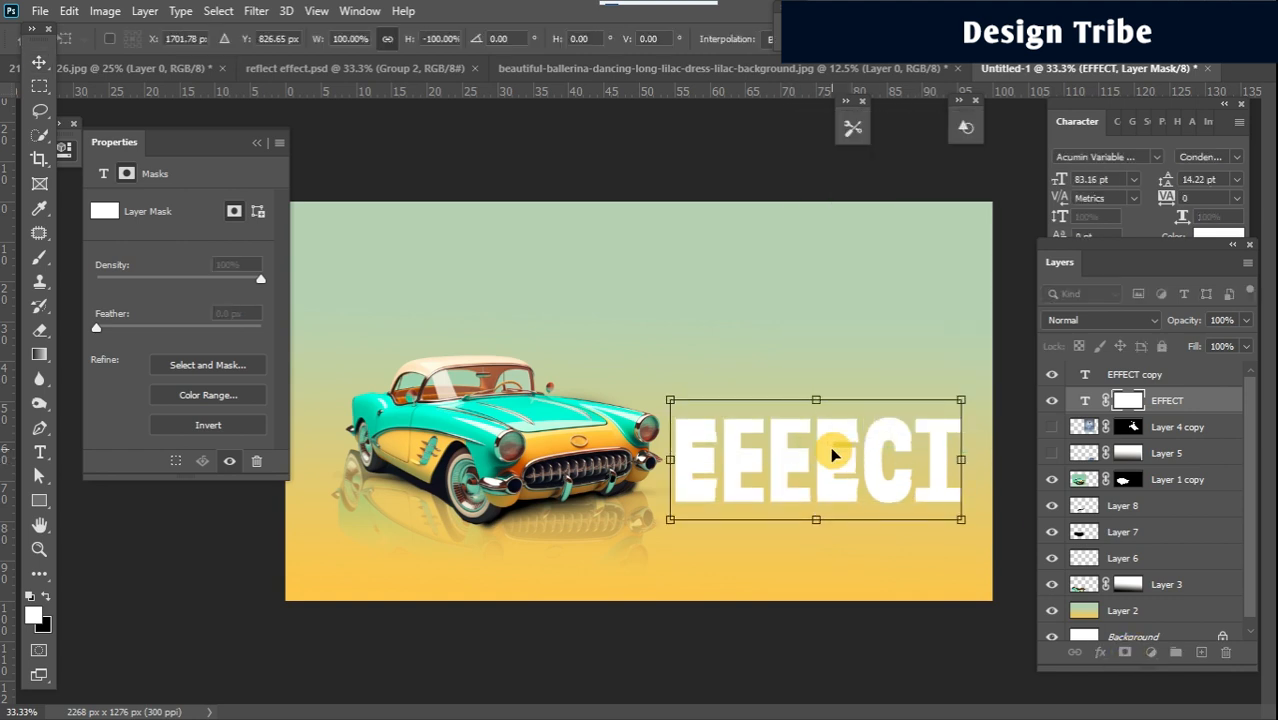
pyautogui.moveTo(838, 450); pyautogui.dragTo(832, 519)
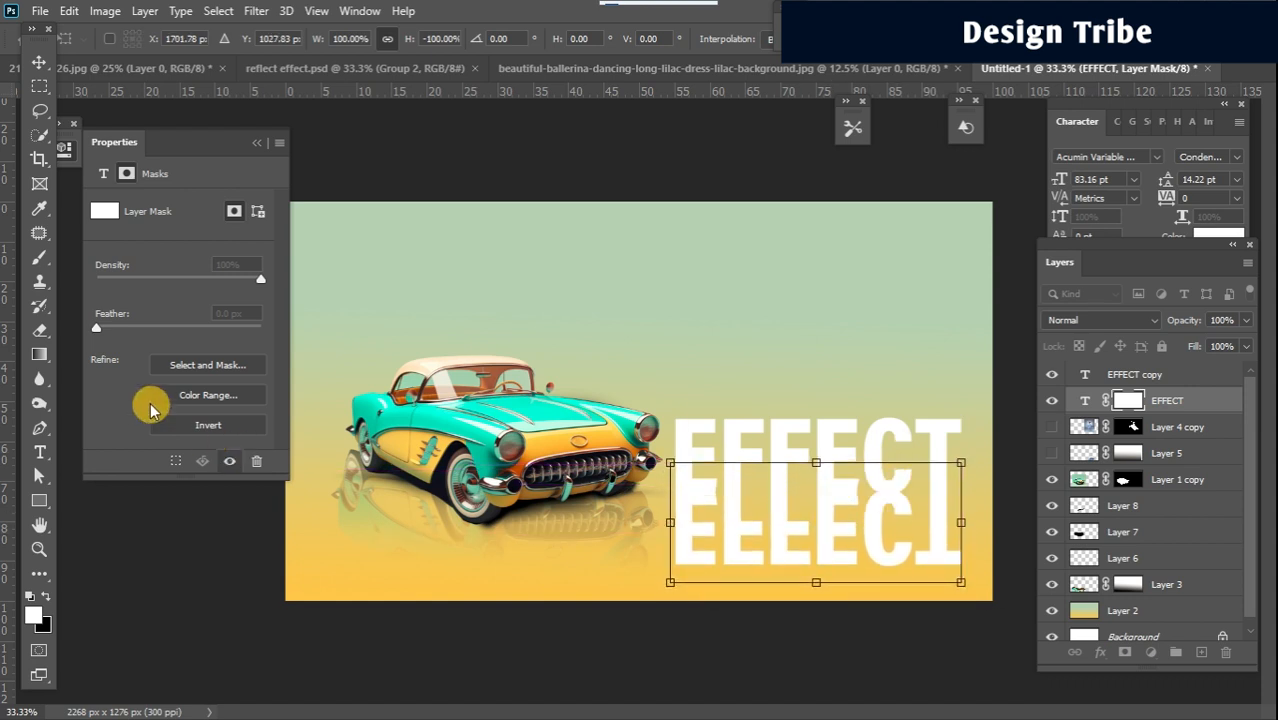
# Fade the flipped EFFECT text downward with black-to-white gradients on its layer mask, and collapse the mask properties
pyautogui.click(42, 357)
pyautogui.moveTo(790, 592); pyautogui.dragTo(749, 299)
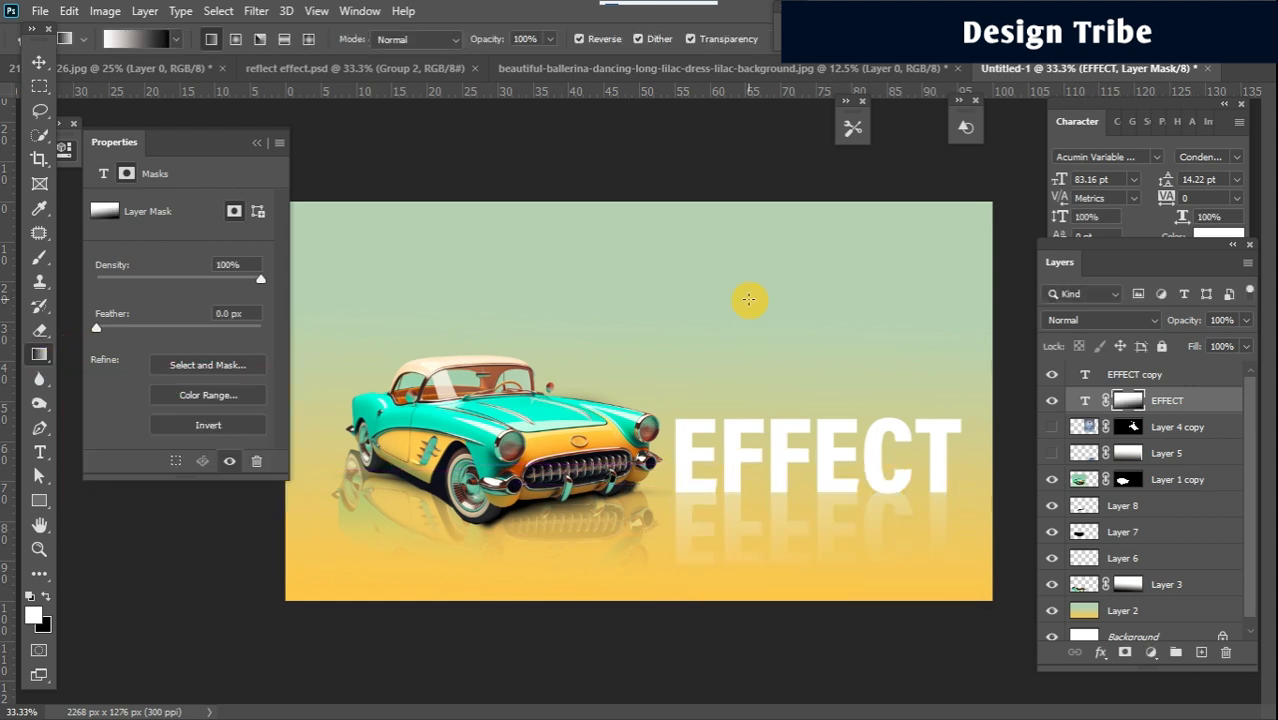
pyautogui.moveTo(806, 570); pyautogui.dragTo(803, 242)
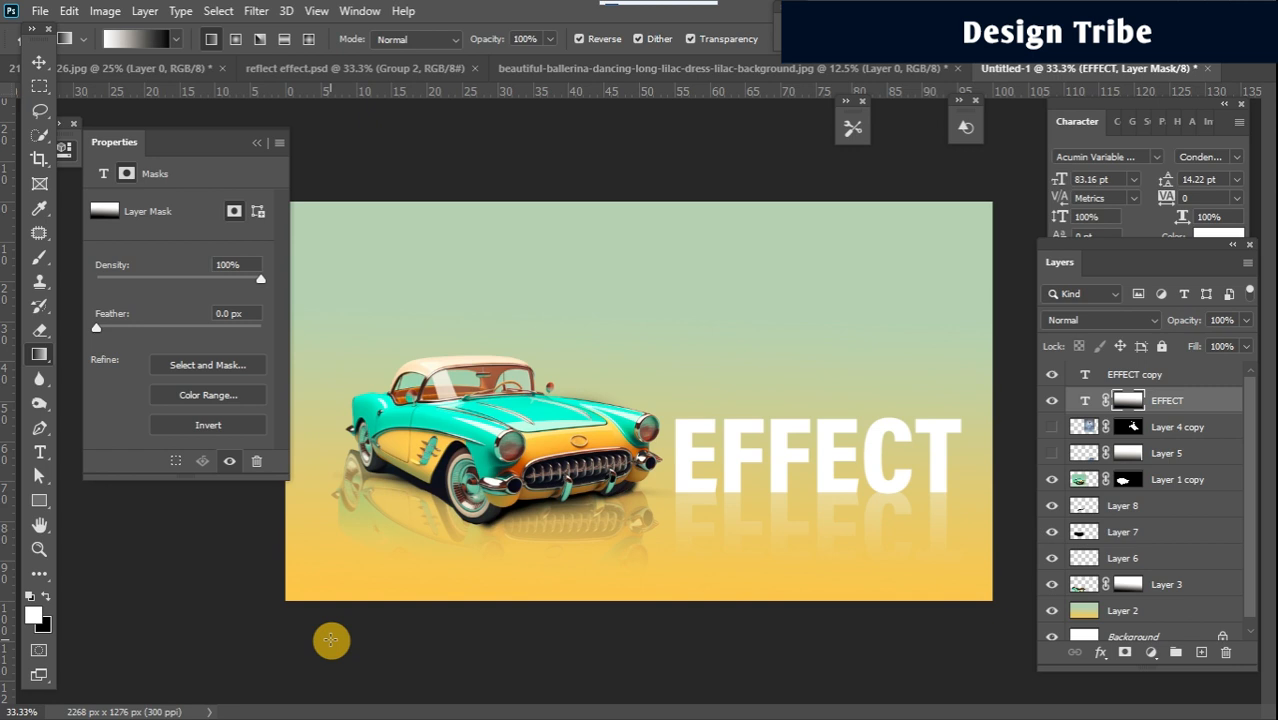
pyautogui.click(257, 143)
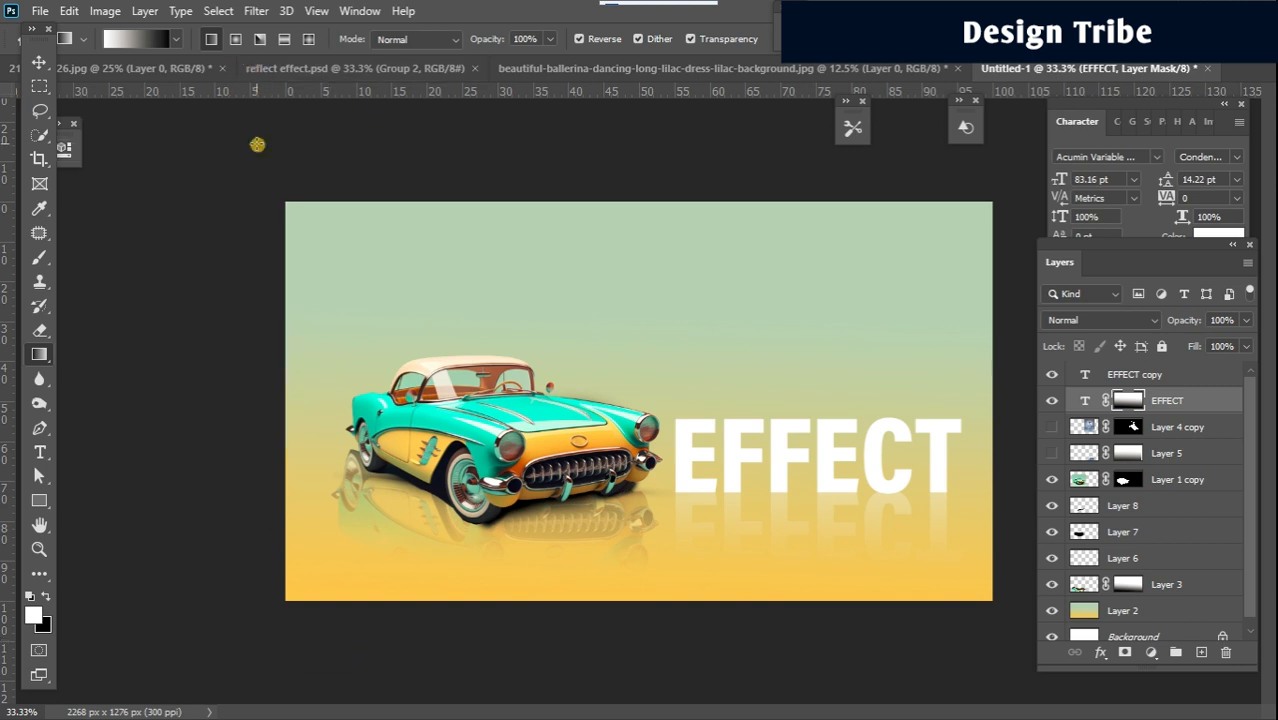